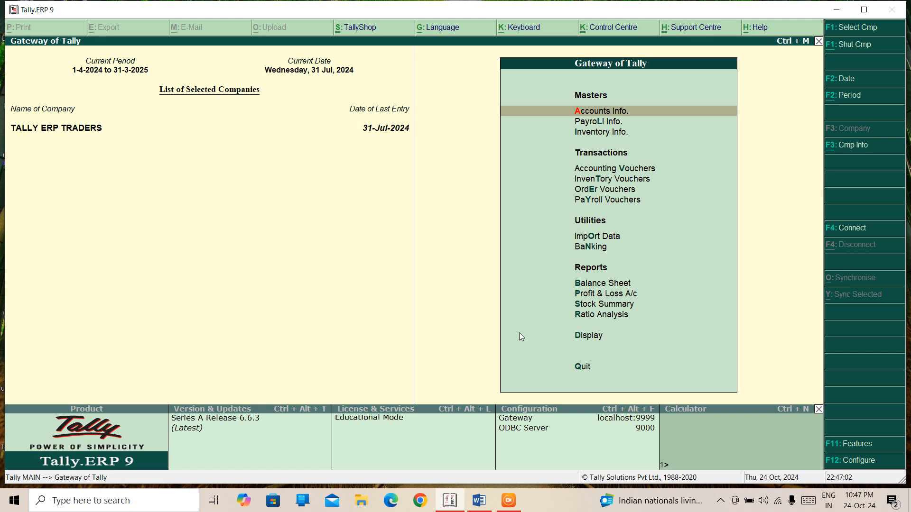
Step: Open the Display report list from the Gateway of Tally
key("Down")
key("Down")
key("Down")
key("Down")
key("Down")
key("Down")
key("Down")
key("Down")
key("Down")
key("Down")
key("Down")
key("Down")
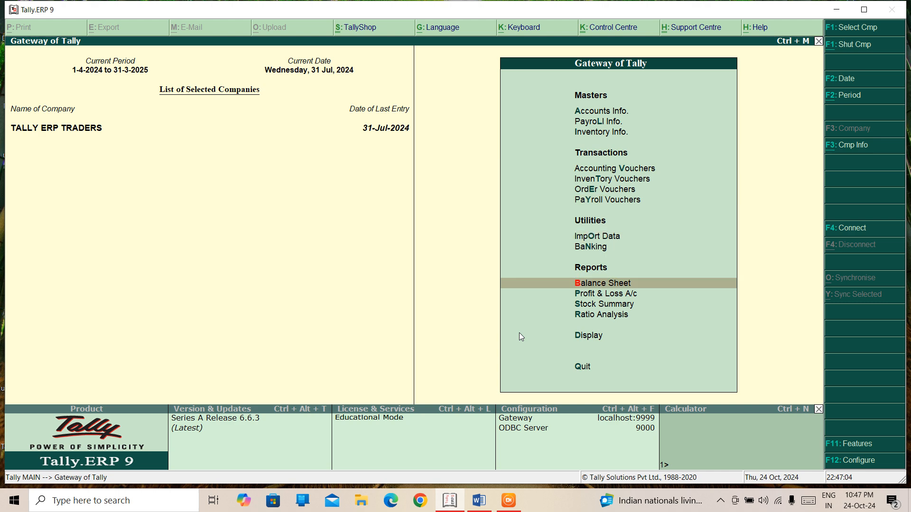
key("Down")
key("Return")
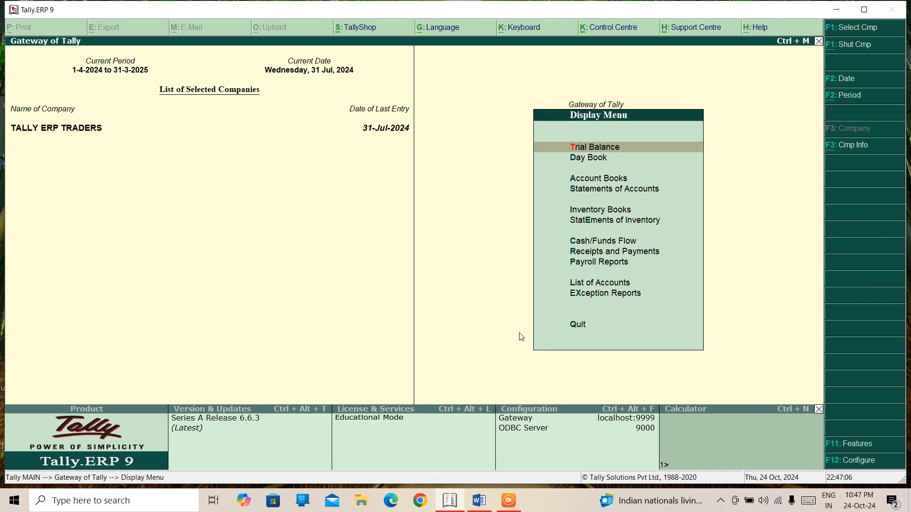
Step: Review the reports offered under Account Books, from Cash/Bank Book(s) to Sales Register
key("Down")
key("Down")
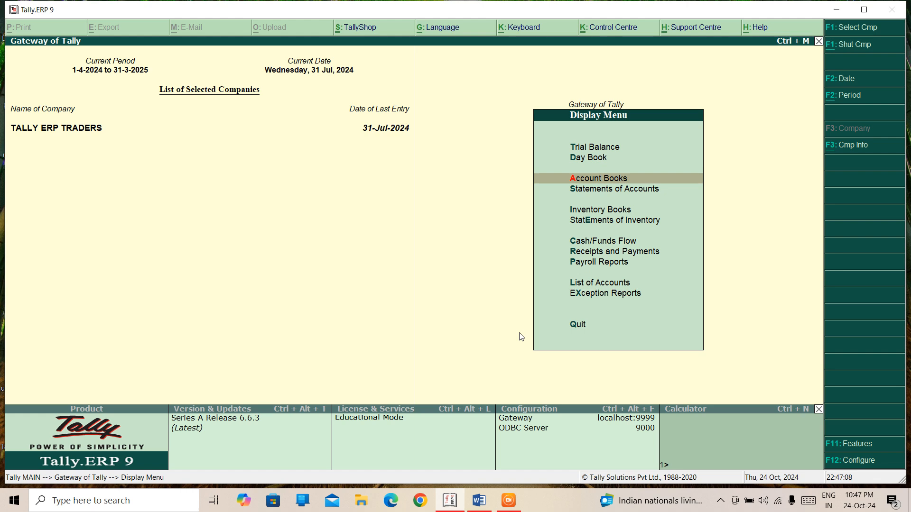
key("Return")
key("Down")
key("Down")
key("Down")
key("Down")
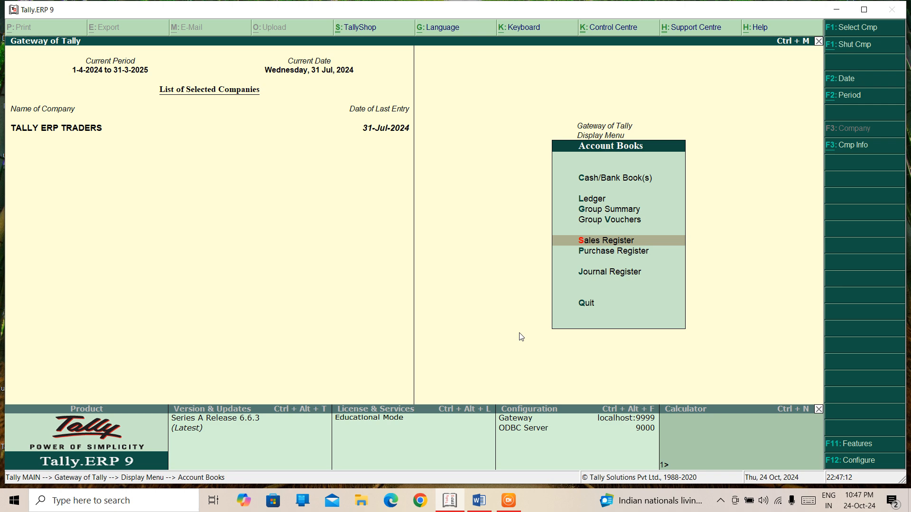
Step: Review the reports offered under Statements of Accounts, from Outstandings to Statistics
key("Escape")
key("Down")
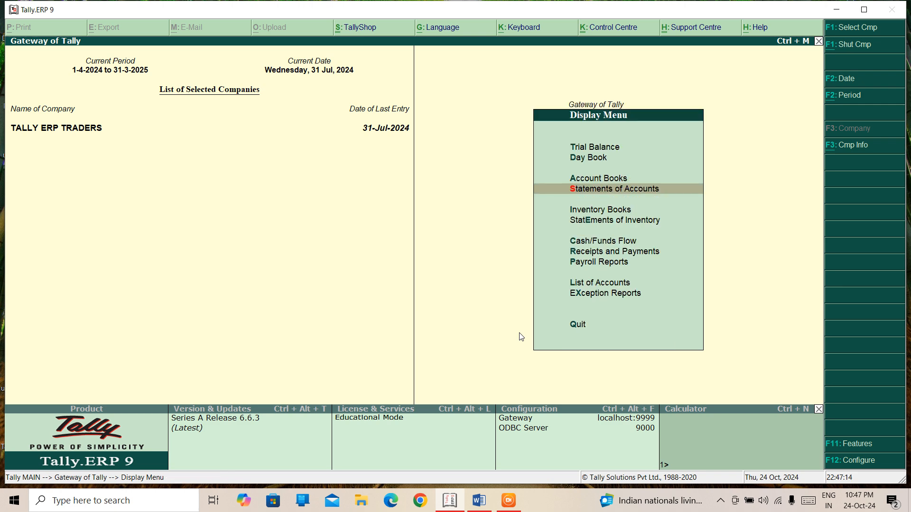
key("Return")
key("Down")
key("Down")
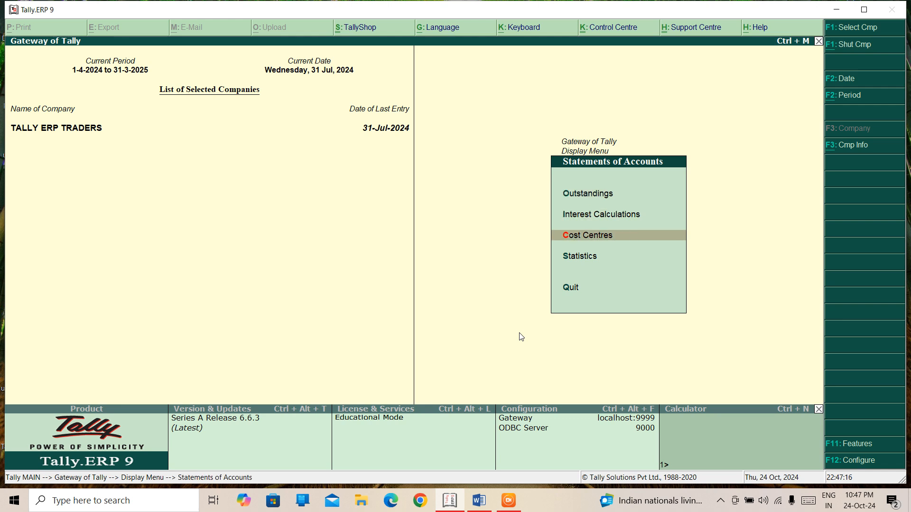
key("Down")
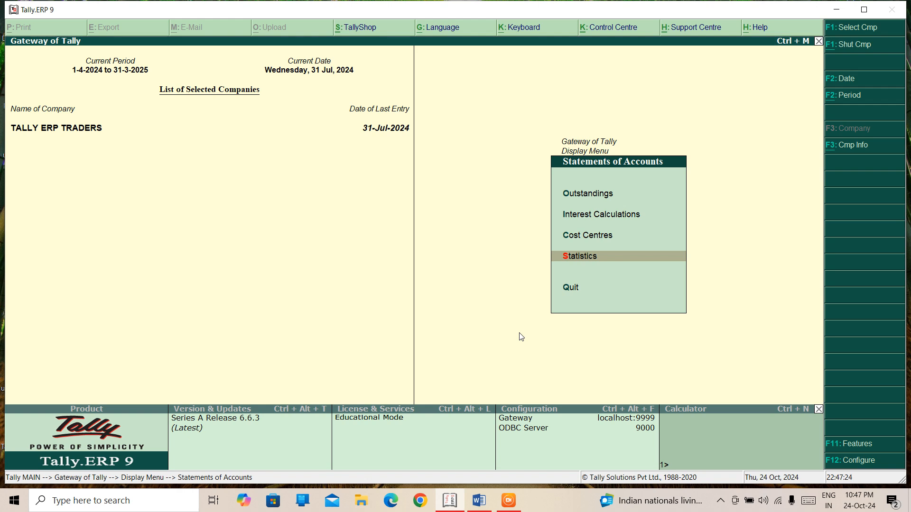
Step: Look through the reports offered under Inventory Books and Statements of Inventory
key("Escape")
key("Down")
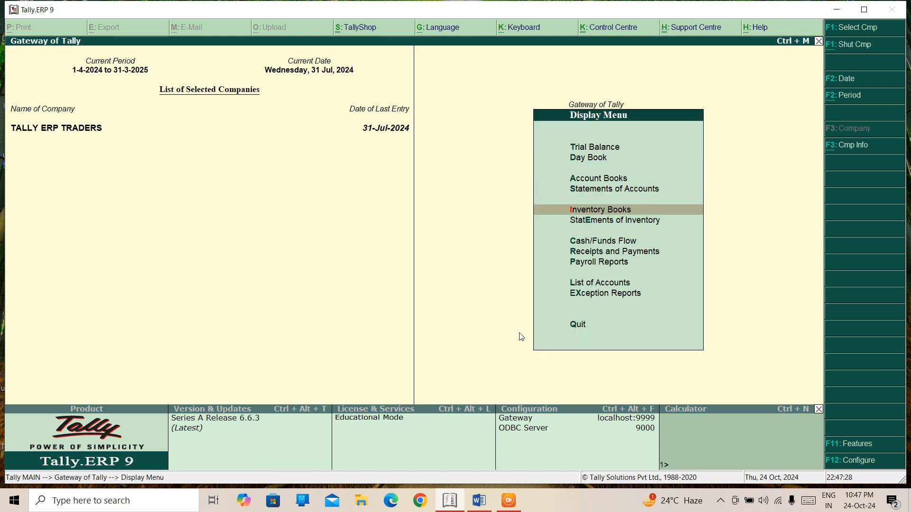
key("Return")
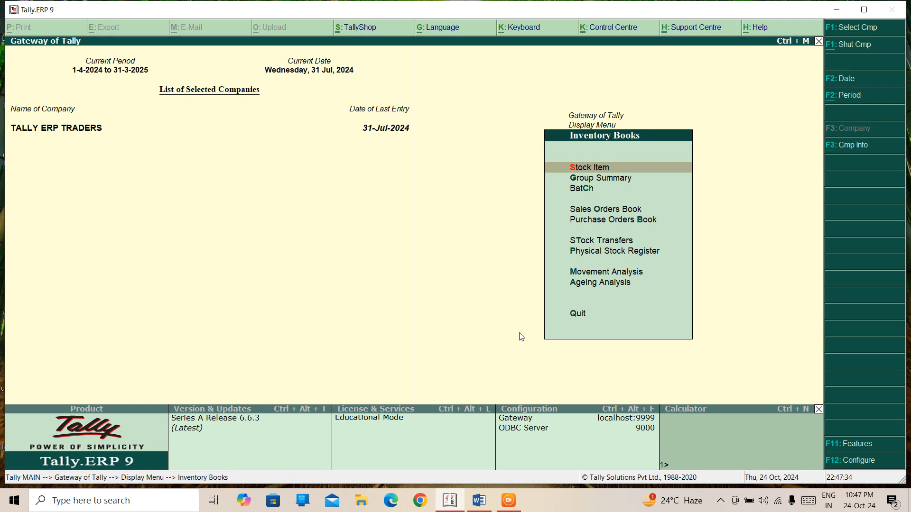
key("Escape")
key("Down")
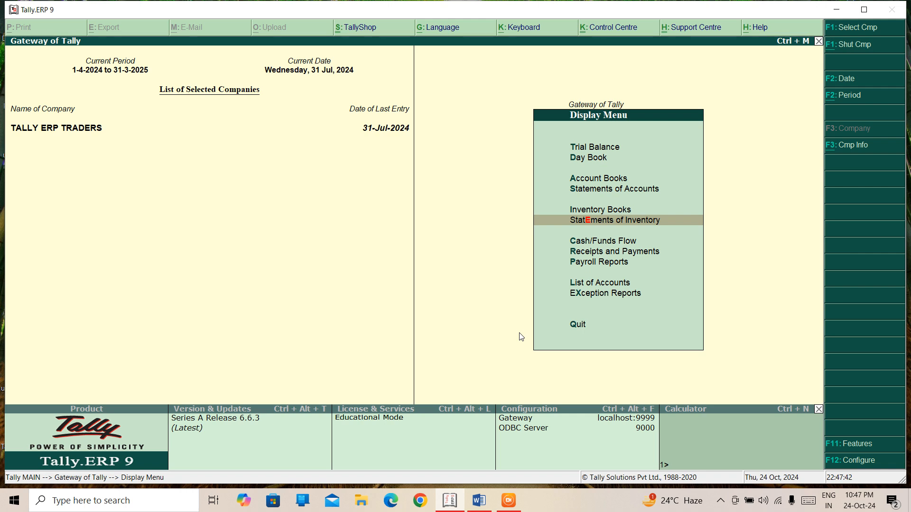
key("Return")
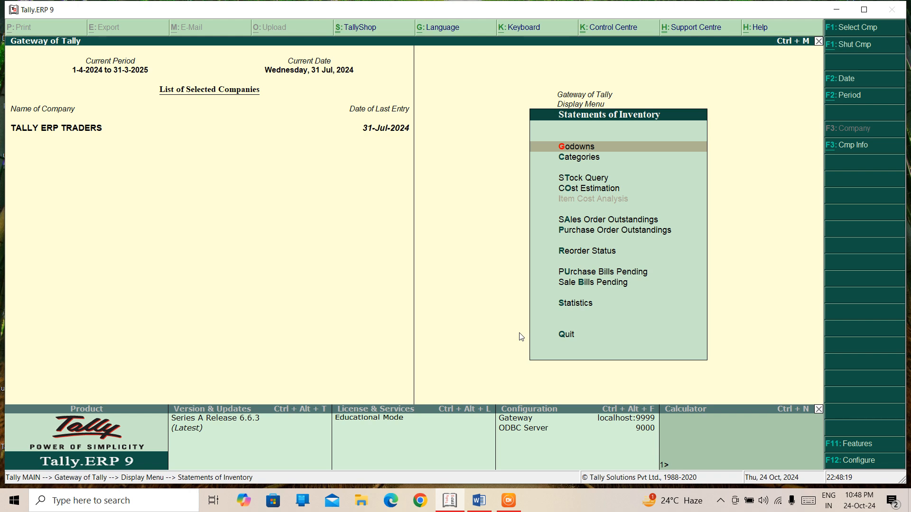
Step: Review all Exception Reports options, from Negative Stock to E-Mail IDs, and return to Accounts Info. on the Gateway of Tally
key("Escape")
key("Down")
key("Down")
key("Down")
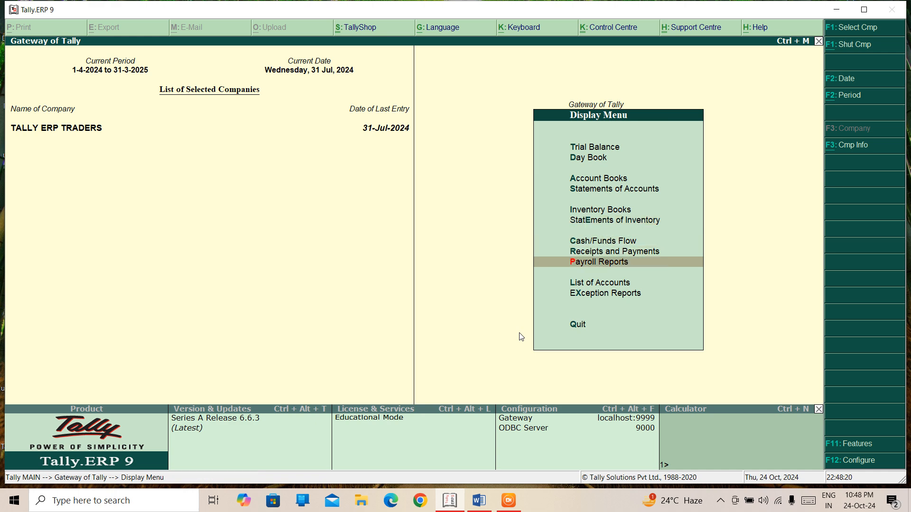
key("Down")
key("Down")
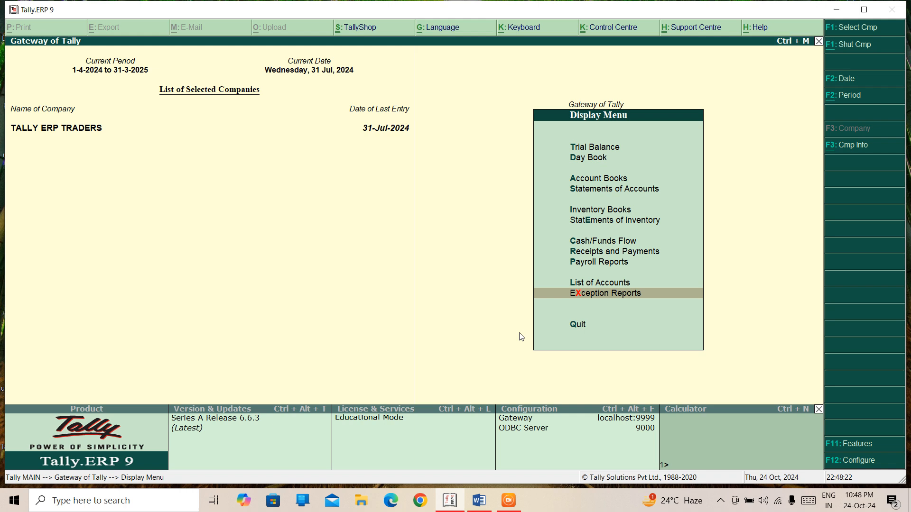
key("Return")
key("Down")
key("Down")
key("Down")
key("Down")
key("Down")
key("Down")
key("Down")
key("Down")
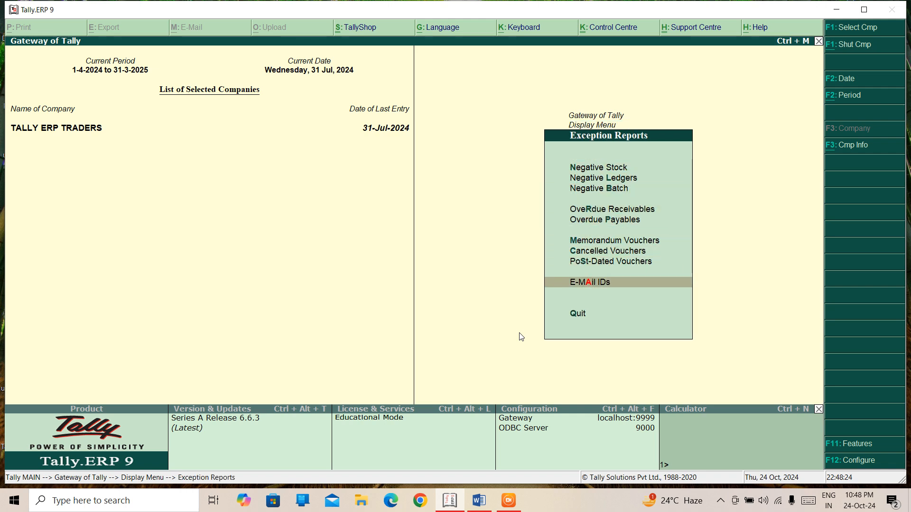
key("Down")
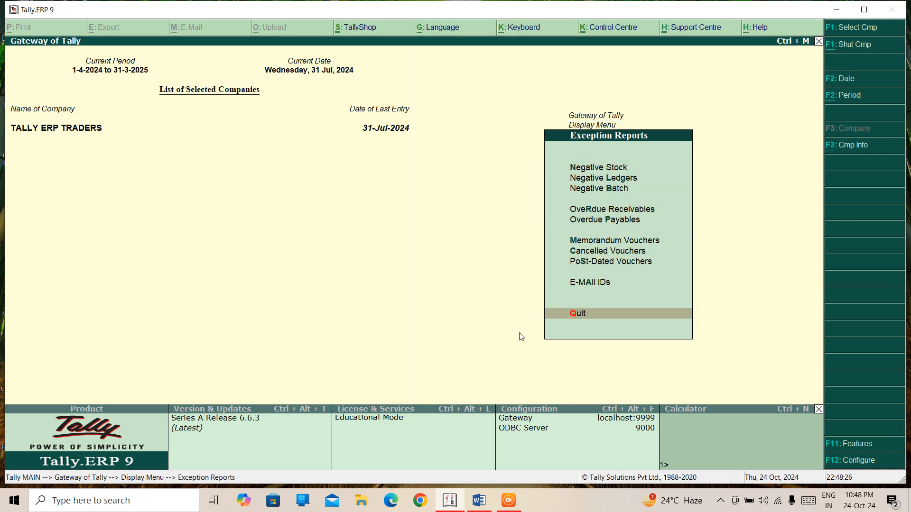
key("Return")
key("Escape")
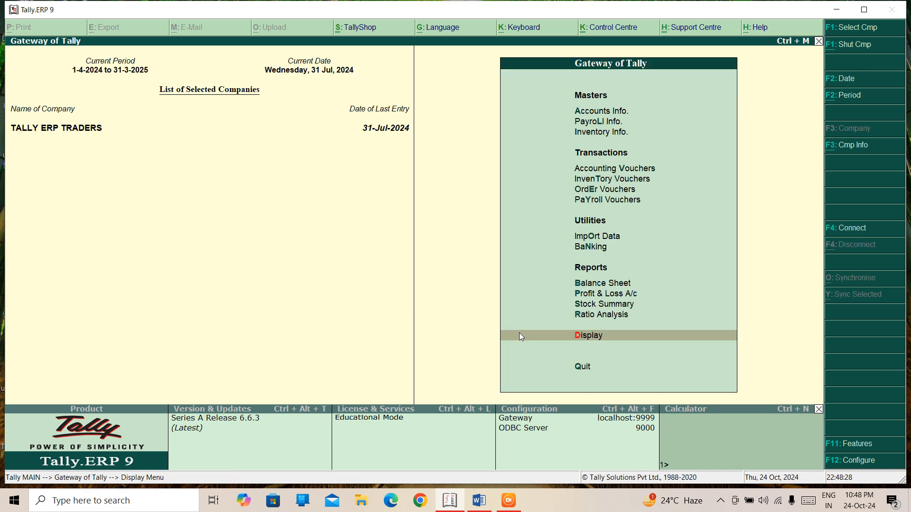
key("Down")
key("Down")
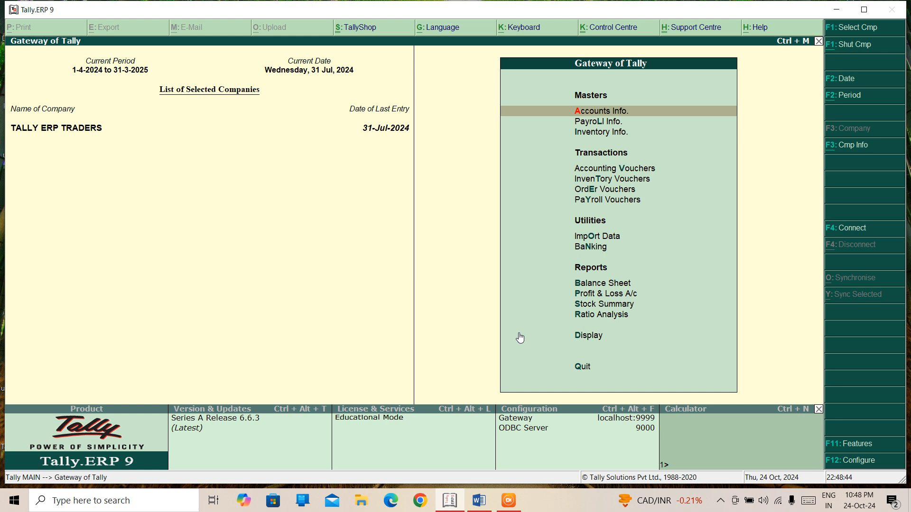
Step: Switch to the TALLY ERP 9 NOTES document in Word and add the bold, underlined, centred heading "TAX RETURN PREPARER (TRP)" after the numbered list
left_click(476, 501)
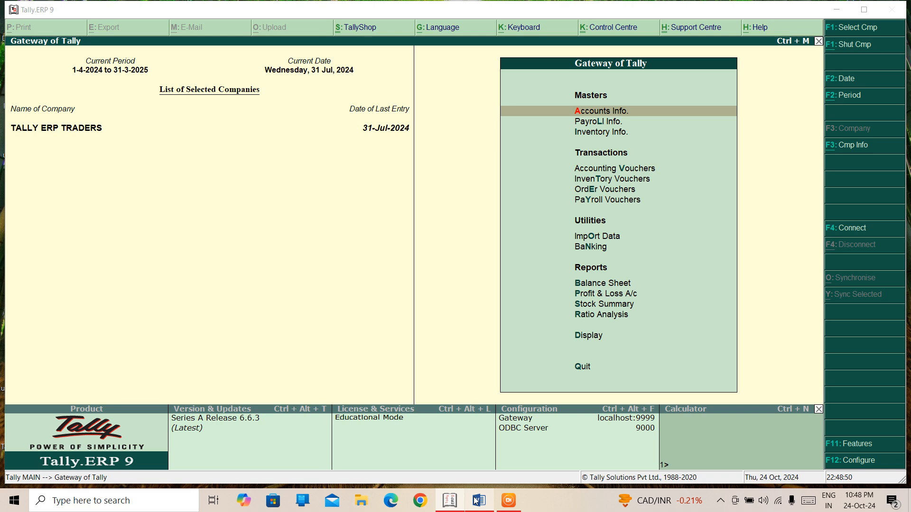
left_click(476, 501)
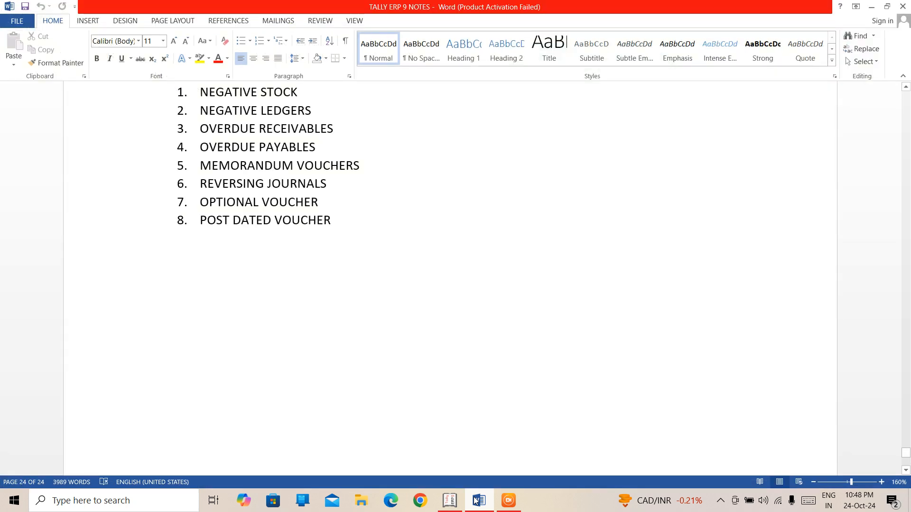
key("ctrl+b")
key("ctrl+u")
key("ctrl+e")
type("T")
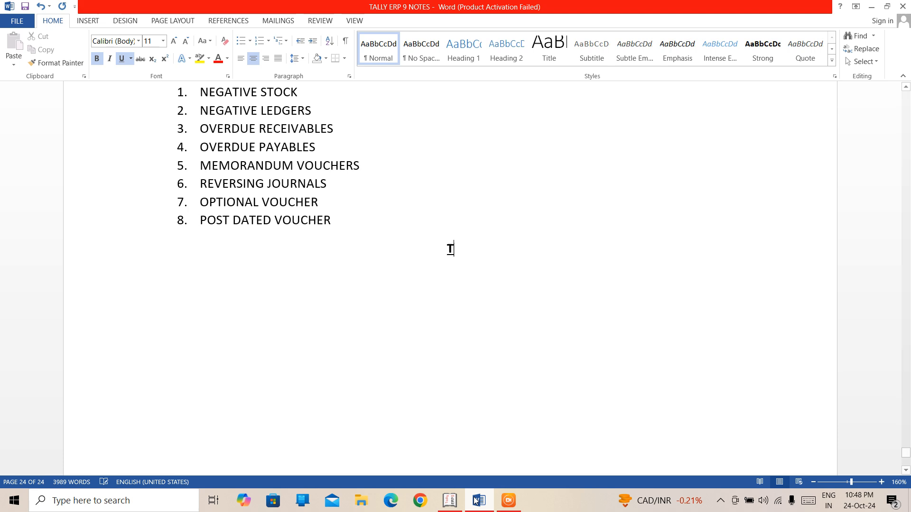
type("AX RET")
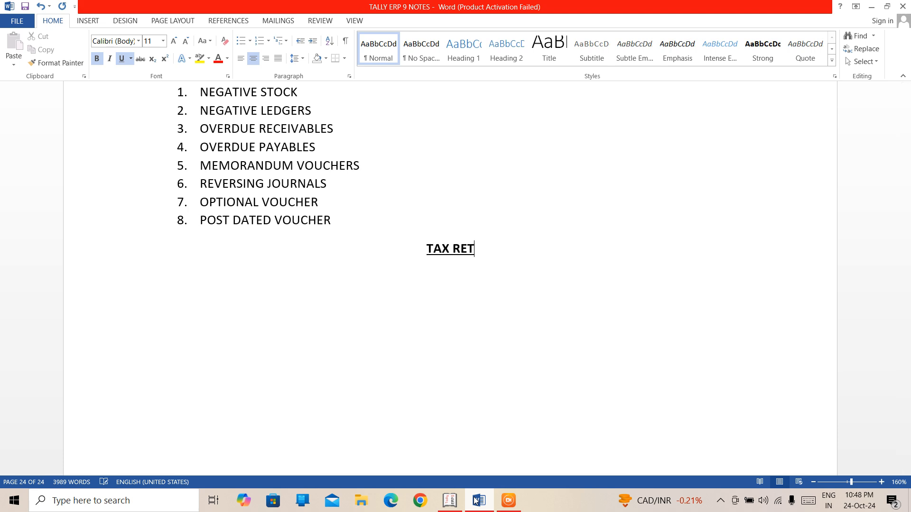
type("URN PREPA")
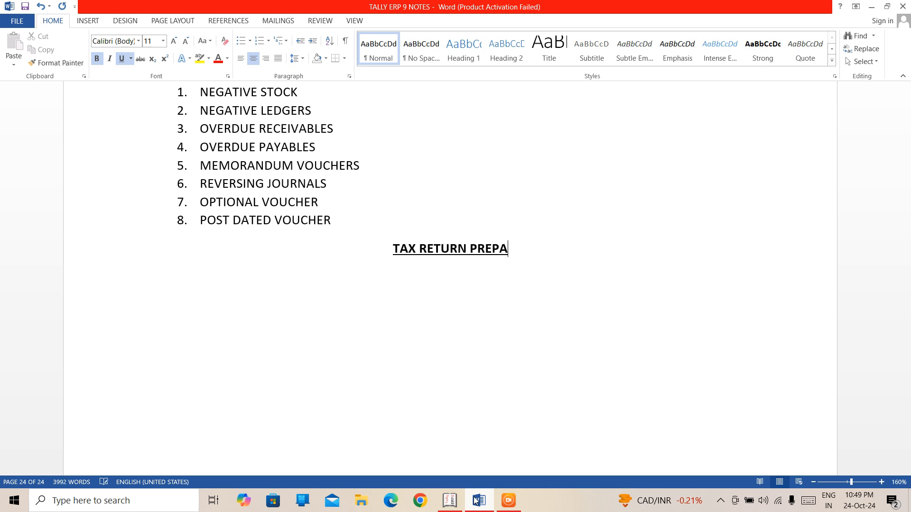
type("RER")
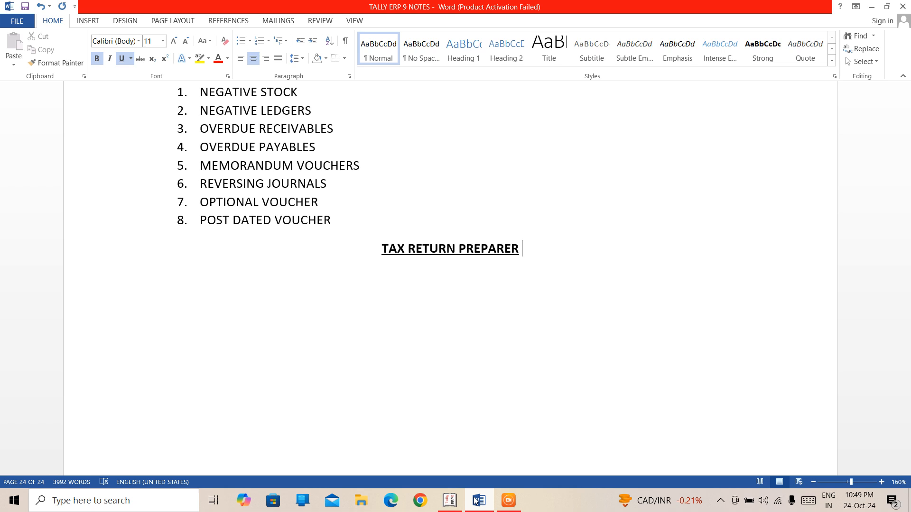
type(" (TRP")
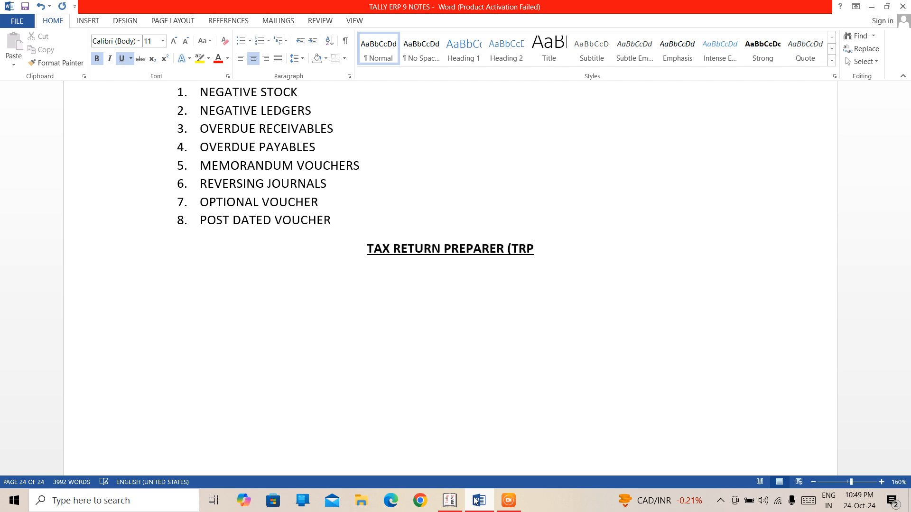
type(")")
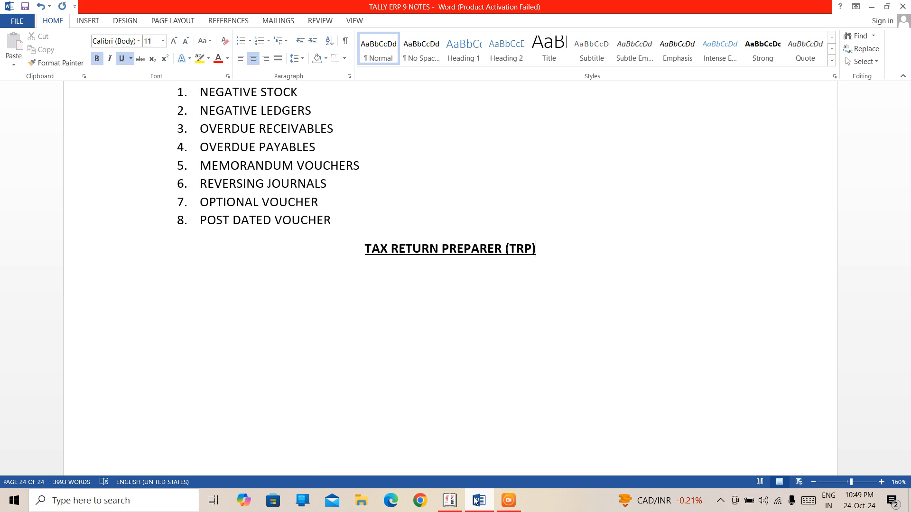
Step: Add the plain topic lines "WHAT IS TRP?" and "TRP SCHEME" below the TRP heading
key("Down")
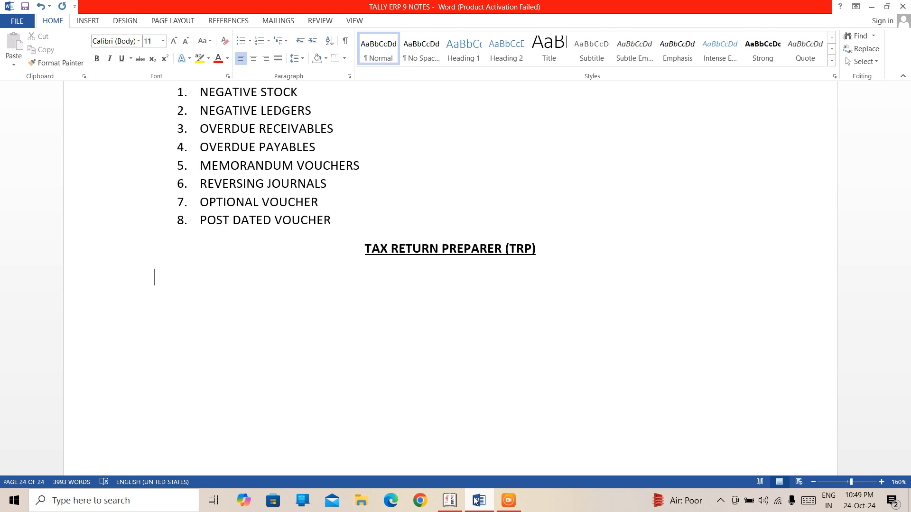
type("WHAT IS TRP")
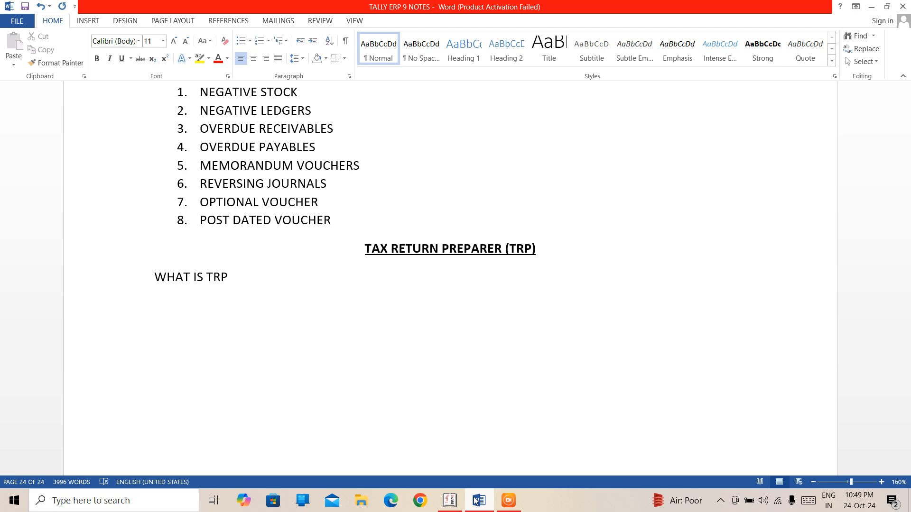
type("?")
key("Return")
type("TRP SCHEME")
key("Return")
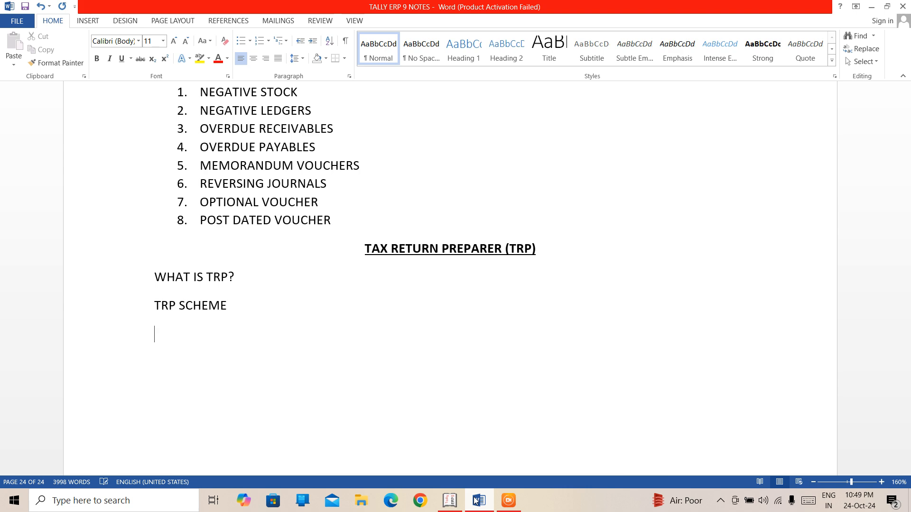
Step: Add the topic lines "PRE-REQUISITES OF A TRP" and "EXAM & TRAINING" below "TRP SCHEME"
type("PRE-RE")
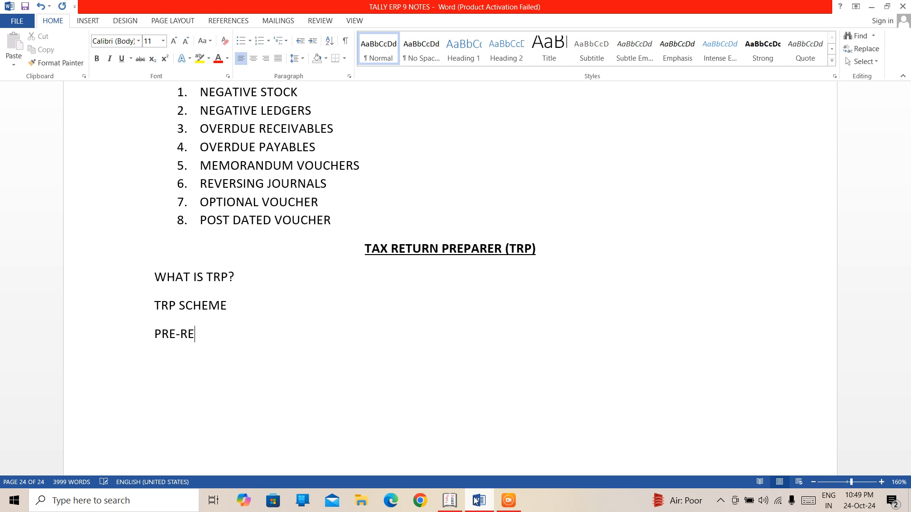
type("QUISITES OF A ")
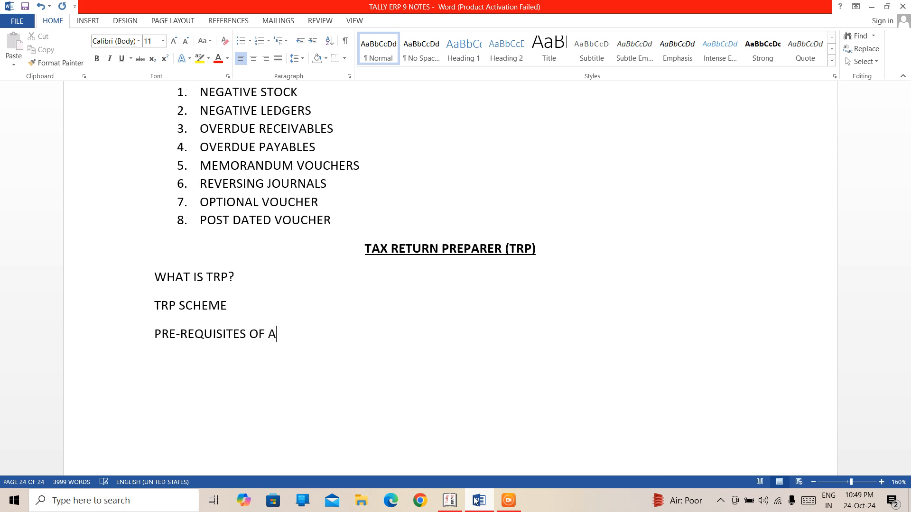
type("TRP")
key("Return")
type("EXAA")
key("BackSpace")
type("M")
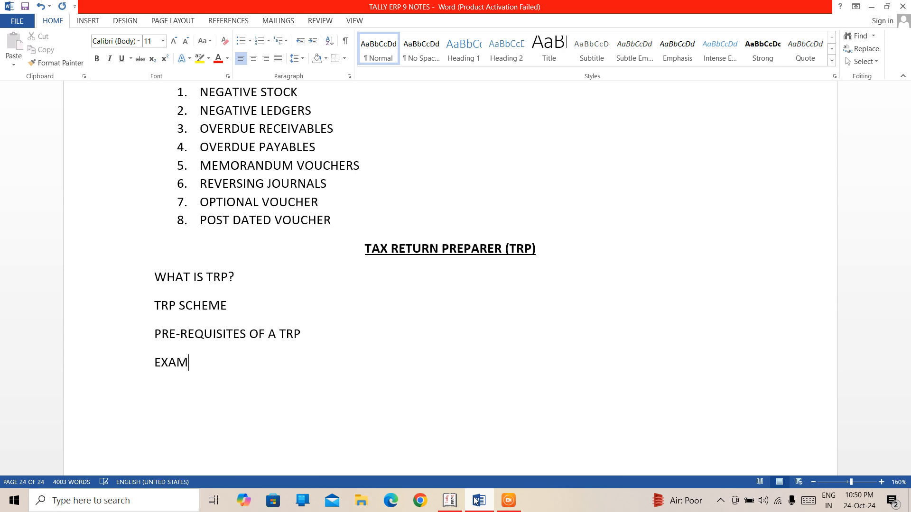
type(" & TRAINING")
key("Return")
Step: Add the topic lines "DUTIES OF TRP" and "INCENTIVES OF A TRP" below "EXAM & TRAINING"
type("DU")
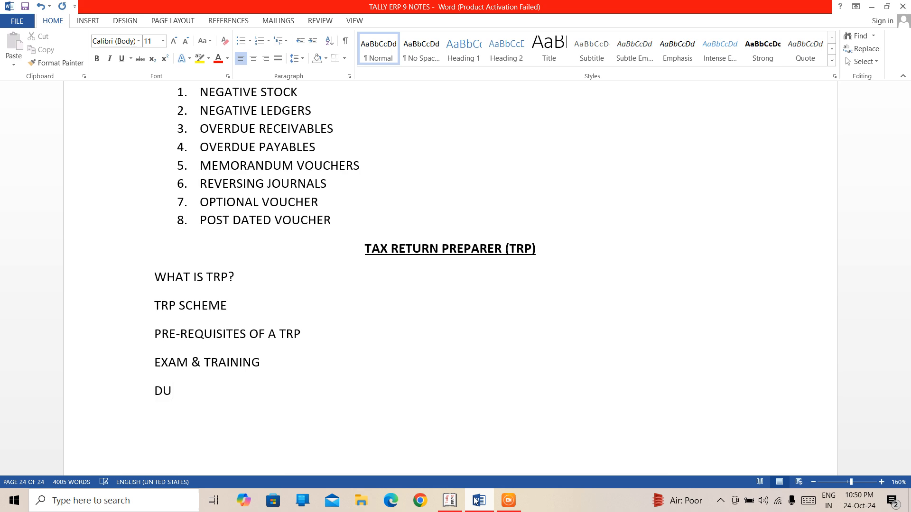
type("TIES OF TRP")
key("Return")
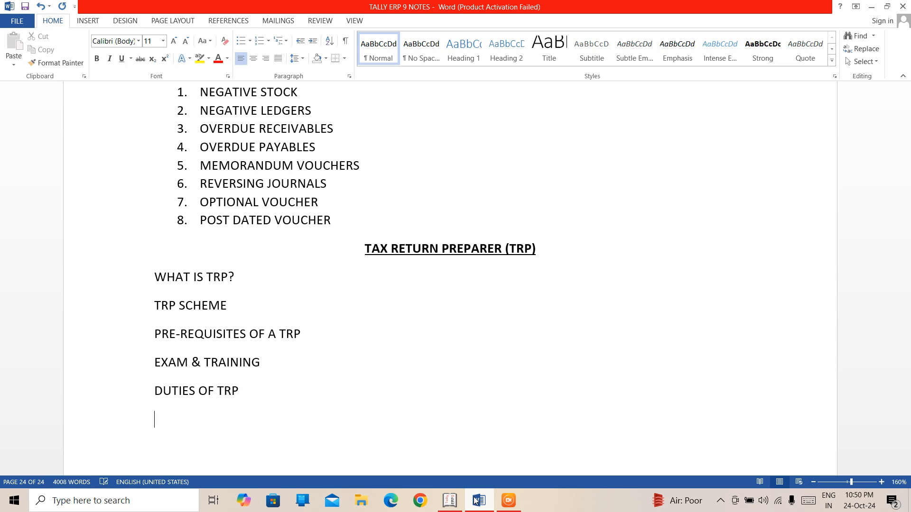
type("INCENTIVES OF A TRP")
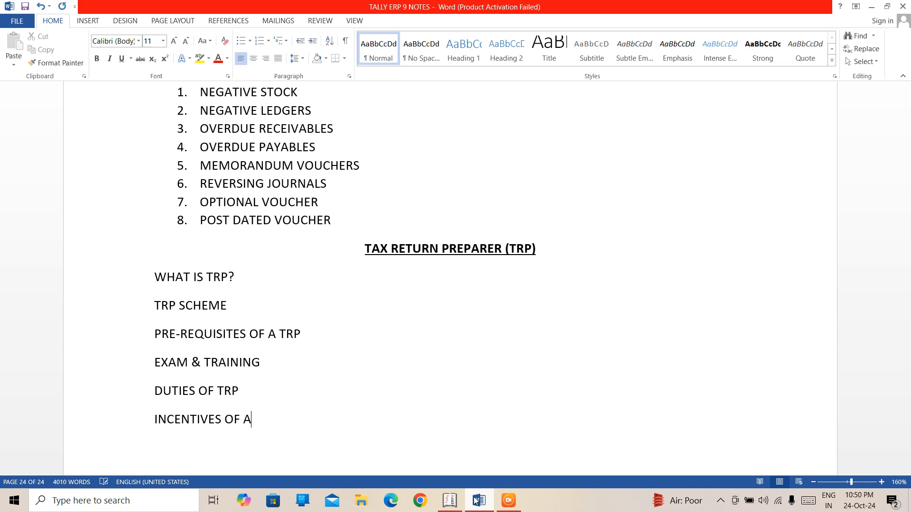
Step: Add the plain topic line "RECOURCE CENTER" below "INCENTIVES OF A TRP"
key("Return")
type("RECOUR")
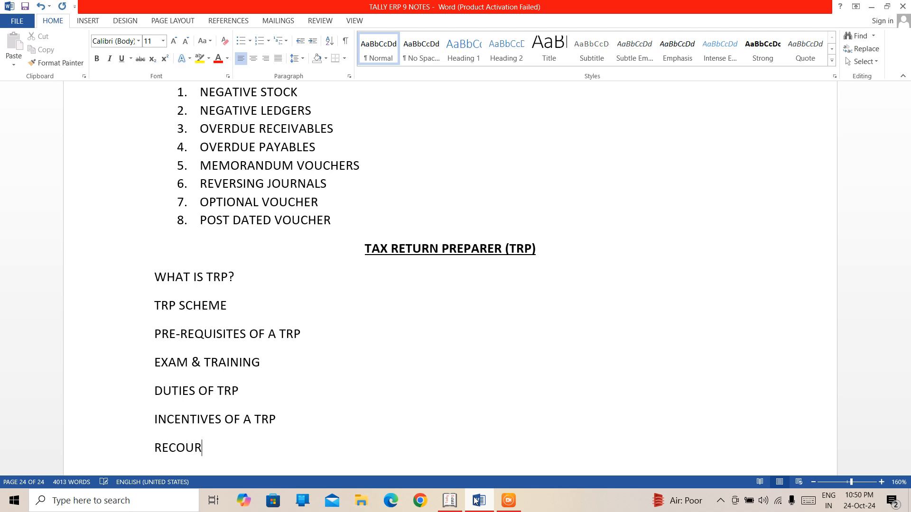
type("CE CENTER")
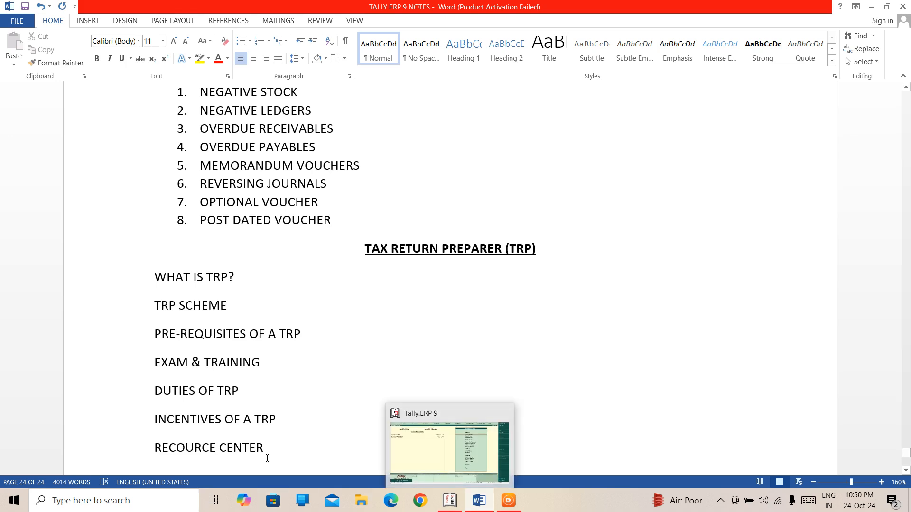
double_click(174, 275)
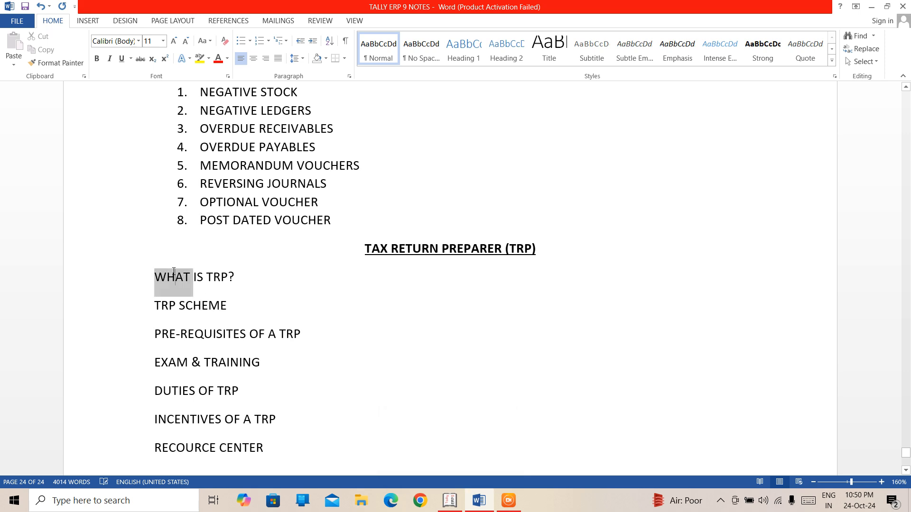
left_click_drag(173, 272, 234, 277)
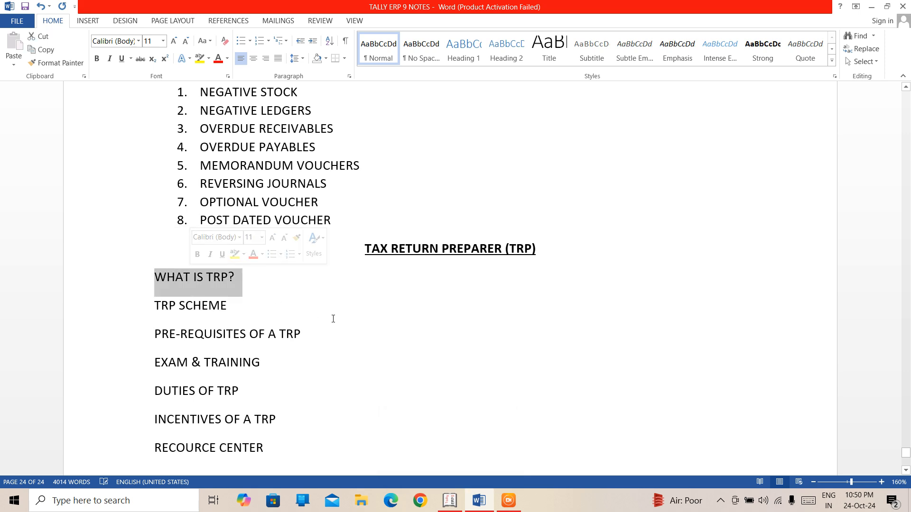
Step: Insert a run of blank lines below "RECOURCE CENTER" to make room for further notes
left_click(293, 448)
key("Return")
key("Return")
key("Return")
key("Return")
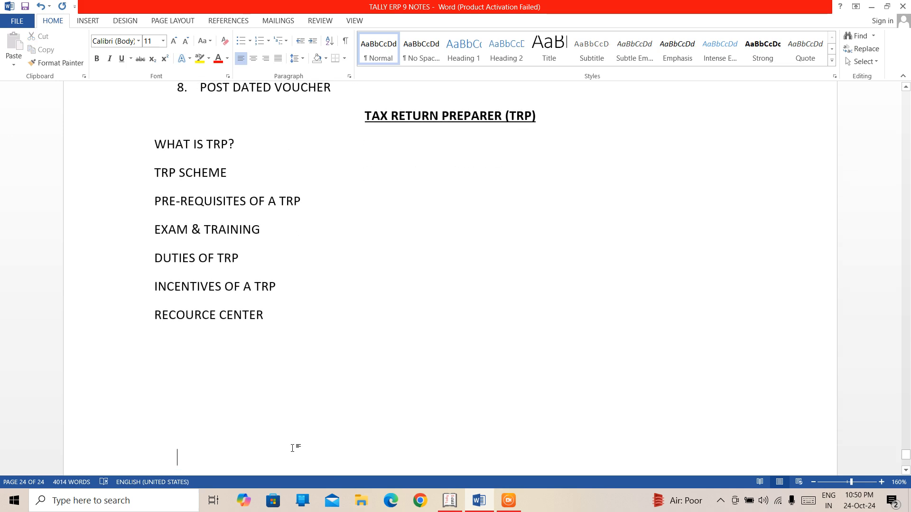
key("Return")
key("Return")
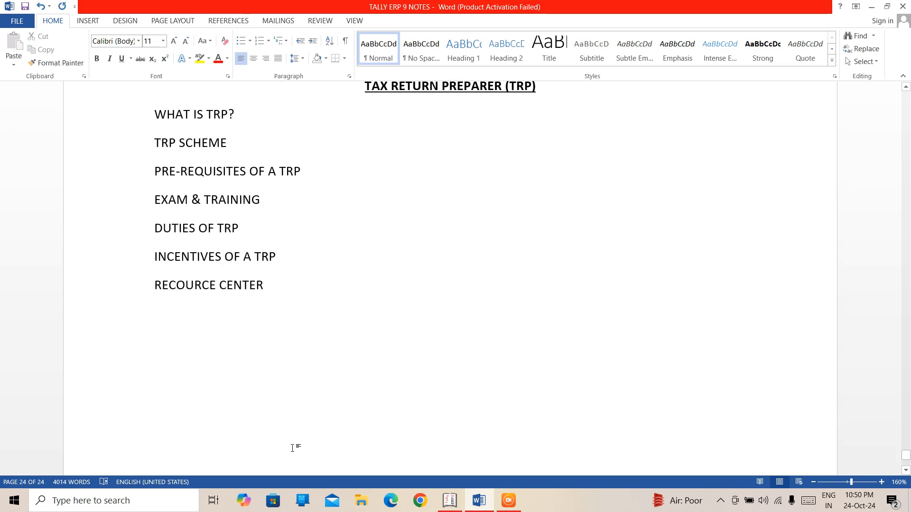
key("Return")
key("Return")
key("Return")
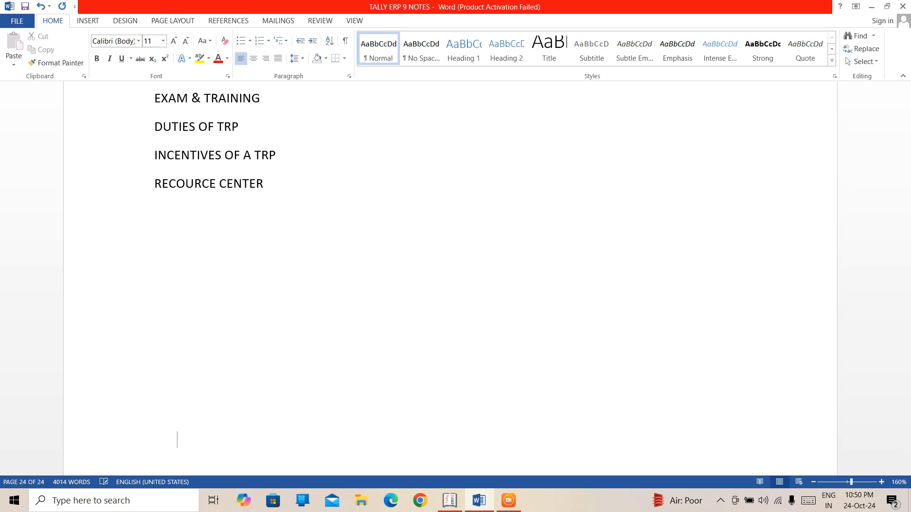
Step: Set the first blank line below "RECOURCE CENTER" to bold, underlined and centred
key("Up")
key("Up")
key("Up")
key("Up")
key("Up")
key("Up")
key("Up")
key("Up")
key("ctrl+b")
key("ctrl+e")
key("ctrl+u")
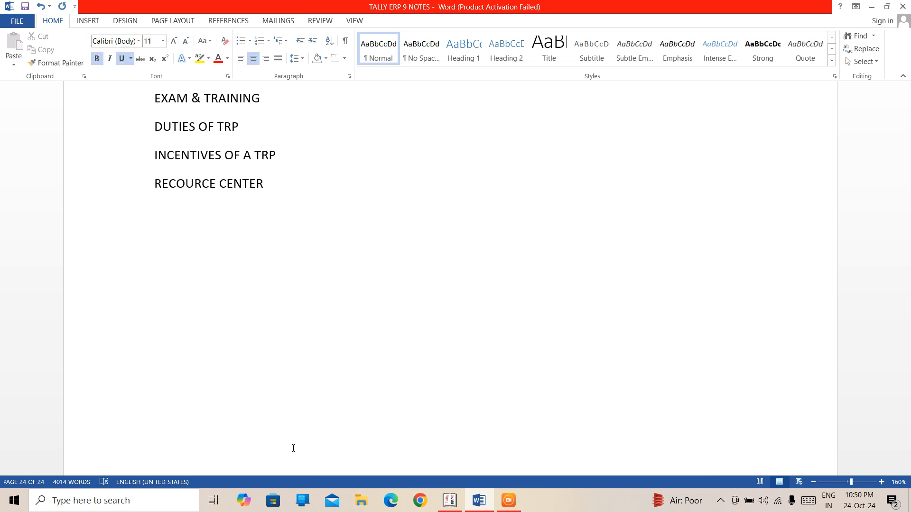
Step: Enter the heading "WHAT IS TRP?" on the formatted line below "RECOURCE CENTER"
type("WHAT NIS")
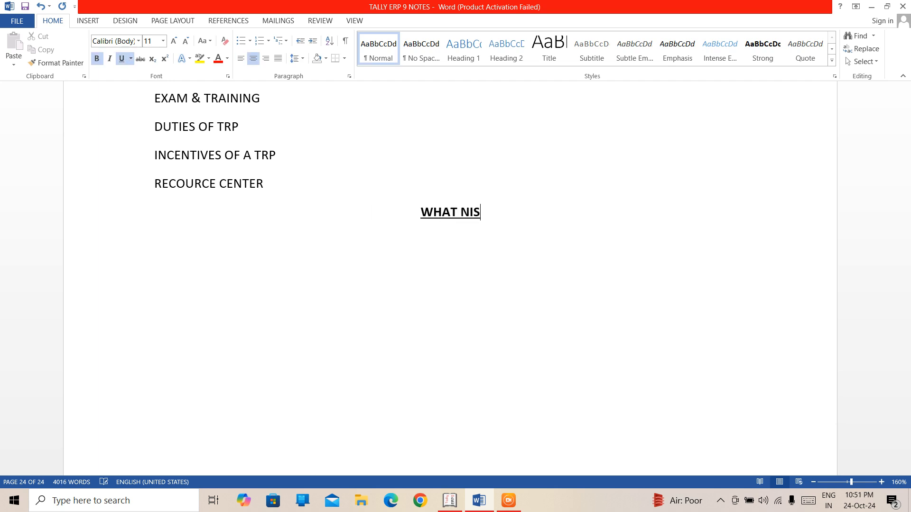
key("BackSpace")
key("BackSpace")
key("BackSpace")
type("IS TRP")
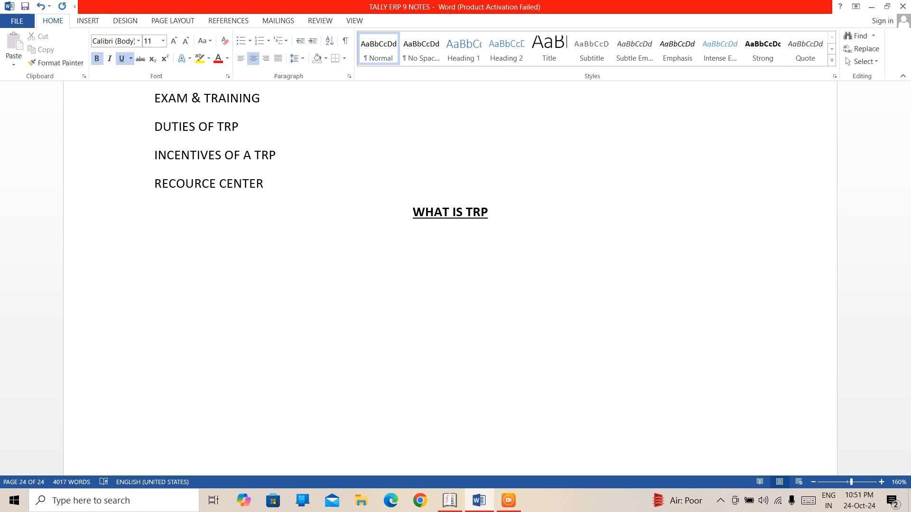
type(">")
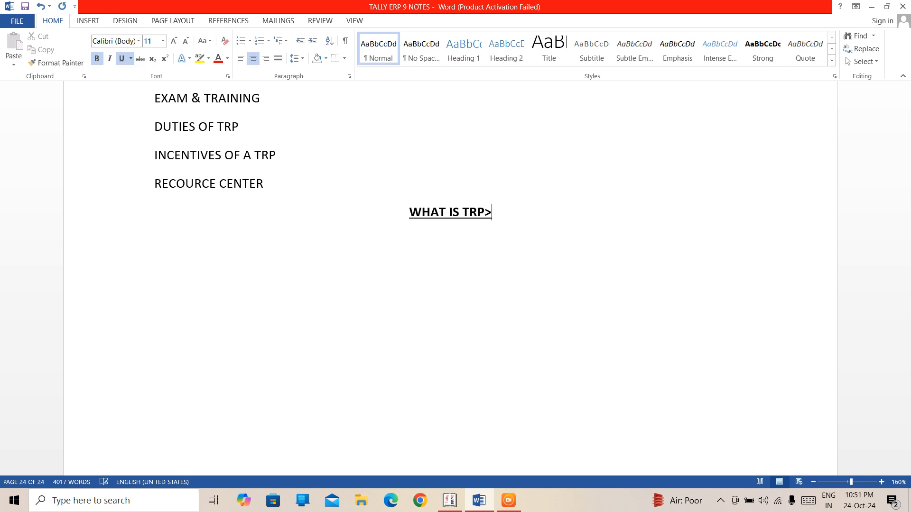
key("BackSpace")
type("?")
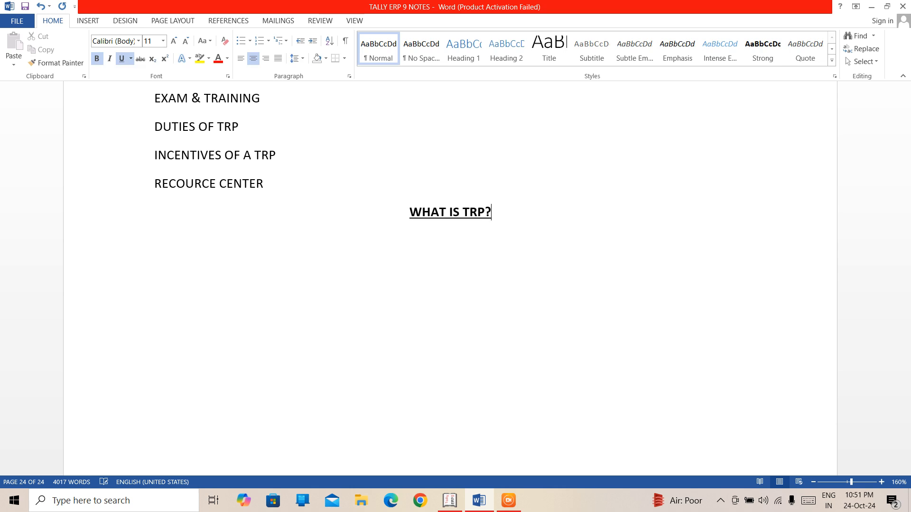
Step: Write "TRP IS A TOOL IN TALLY ERP 9 THAT ASSISTS YOU IN PREPARE AND FILE RETURNS EASILY." below the "WHAT IS TRP?" heading
key("Down")
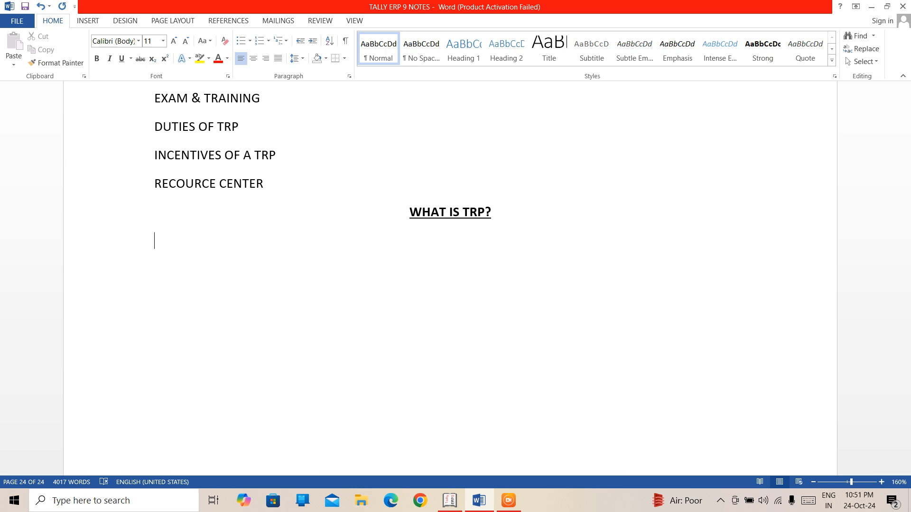
type("TRP IS A TOOL IN TAL")
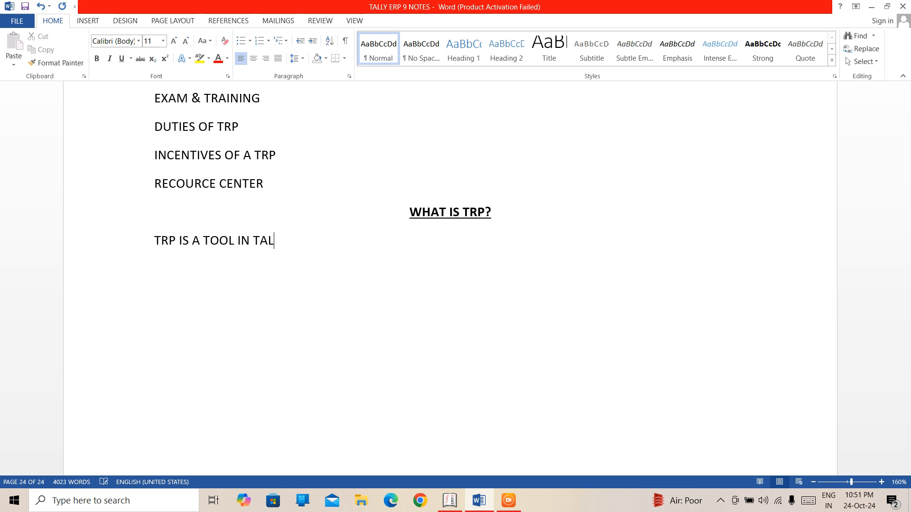
type("LY ER")
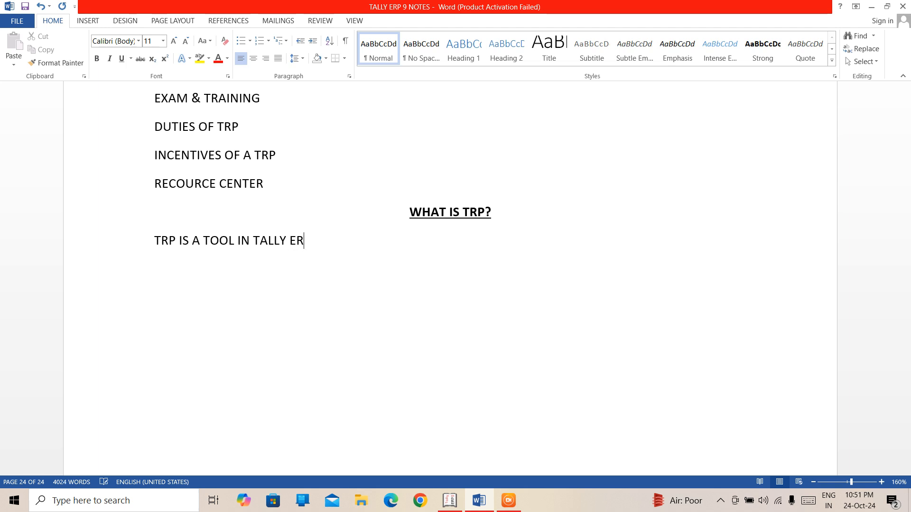
type("P 9 ")
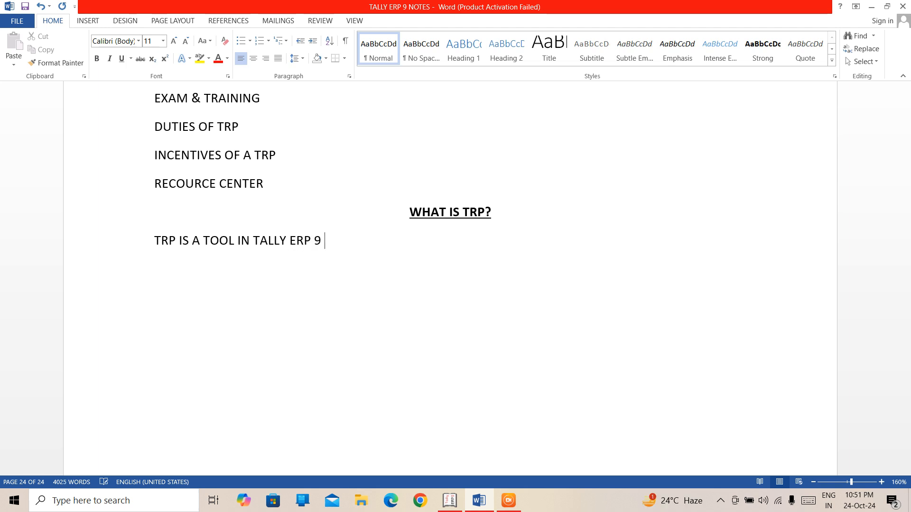
type("THAT ASSISTS")
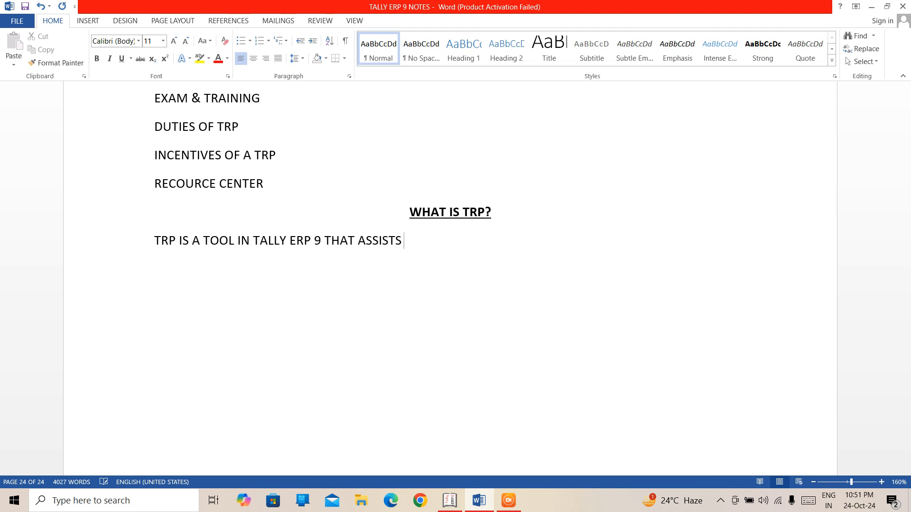
type(" YOU IN PREPARE")
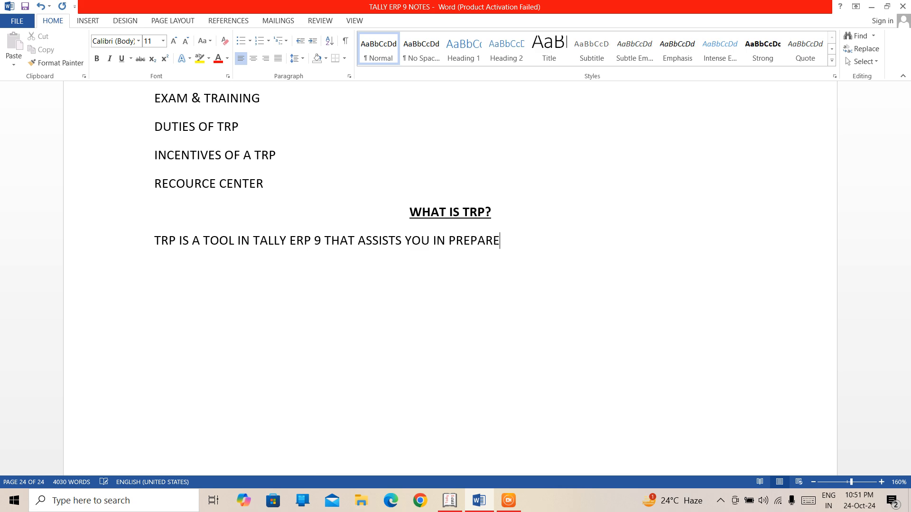
type(" AND")
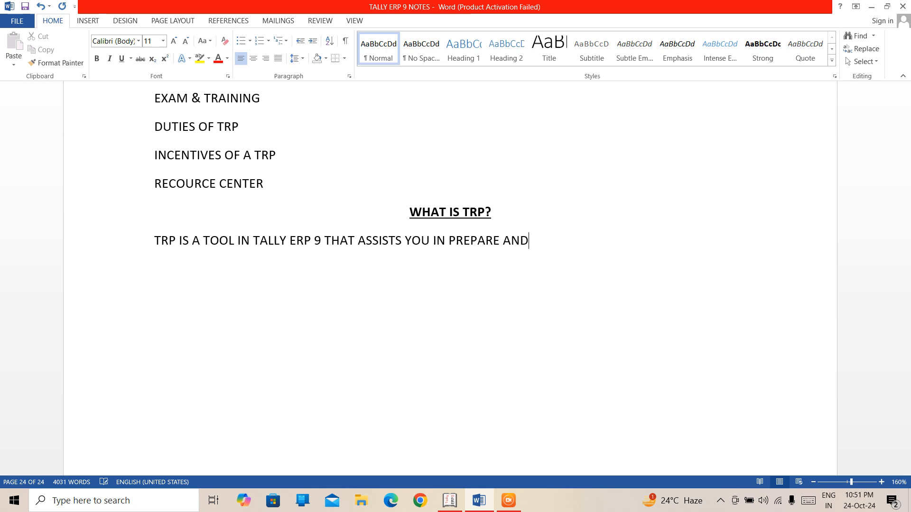
type(" FILE RETURN")
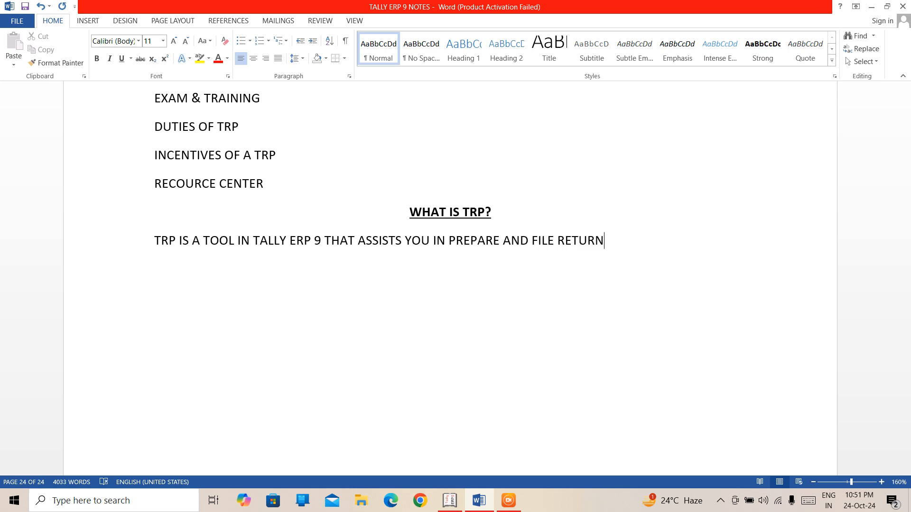
type("S EASILY.")
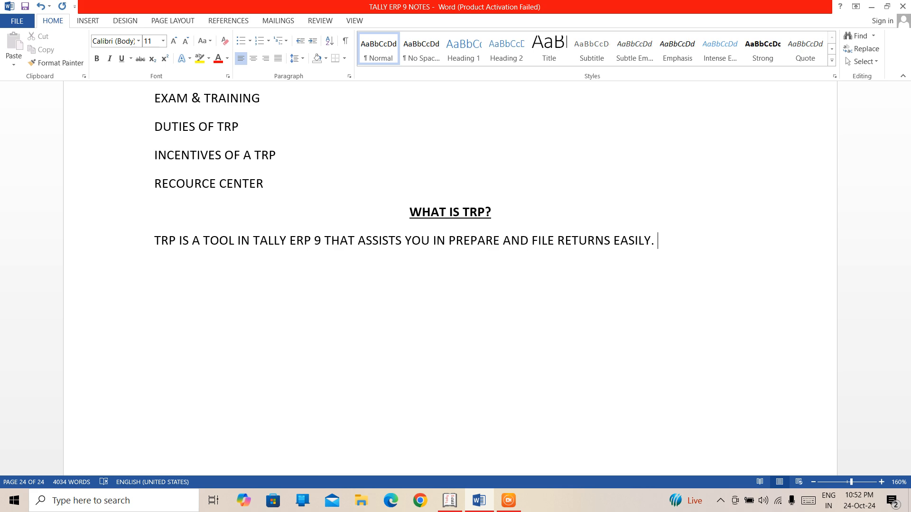
Step: Add a numbered list with the items GST, VAT and IT below the TRP definition and end the list
key("Return")
type("1. GST")
key("Return")
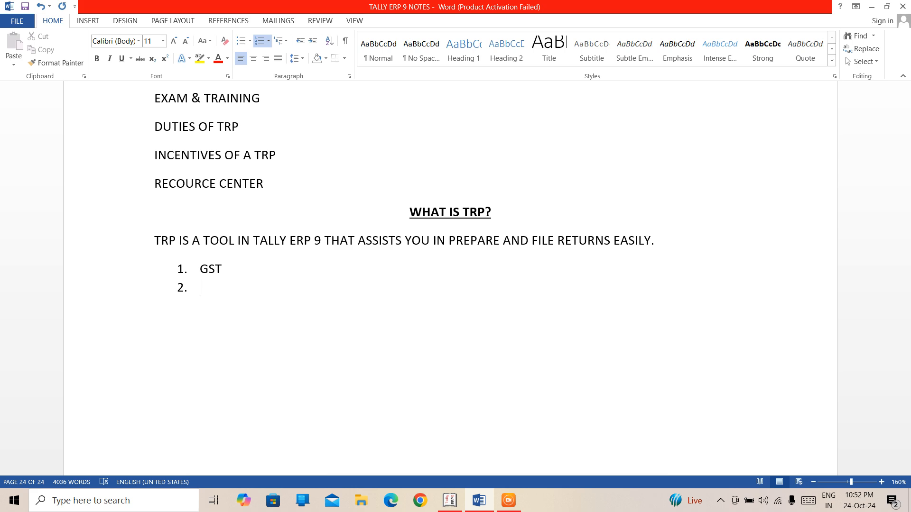
type("VAT")
key("Return")
type("IT")
key("Return")
key("Return")
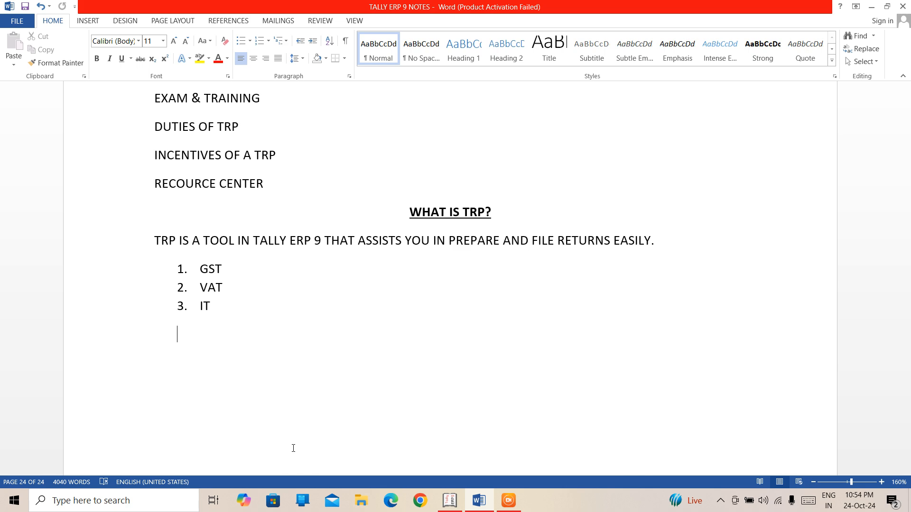
Step: Add the line "TYPES OF TRP-----" and begin a numbered list under it with "SIGNING TAX RETURN PREPARER-"
type("TYPES OF TRP")
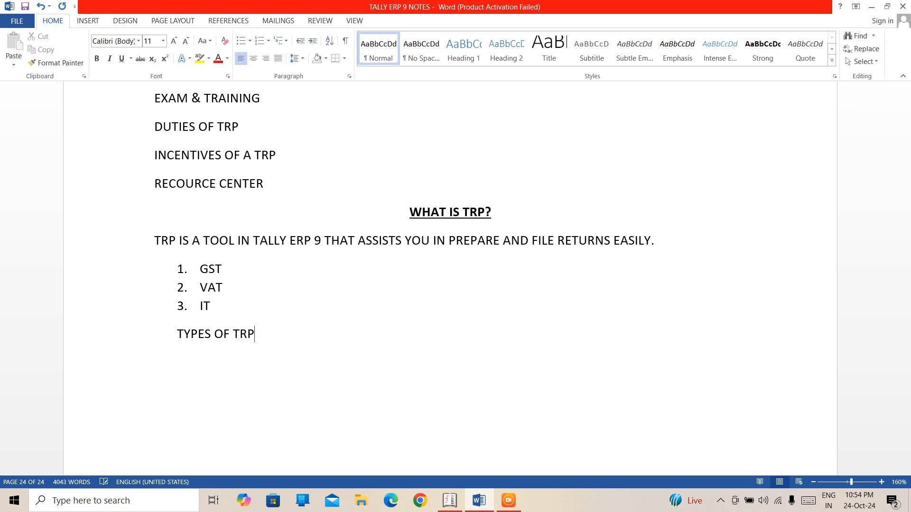
type("----- ")
type("1. ")
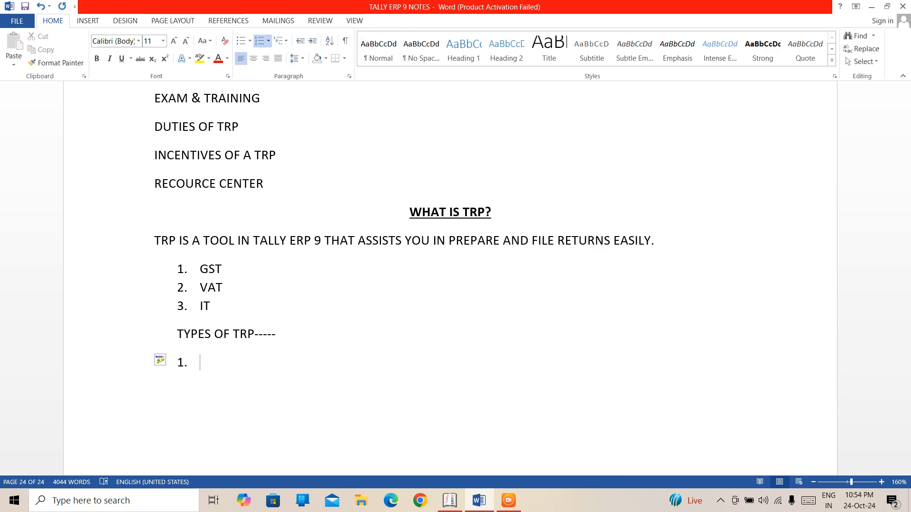
type("SI")
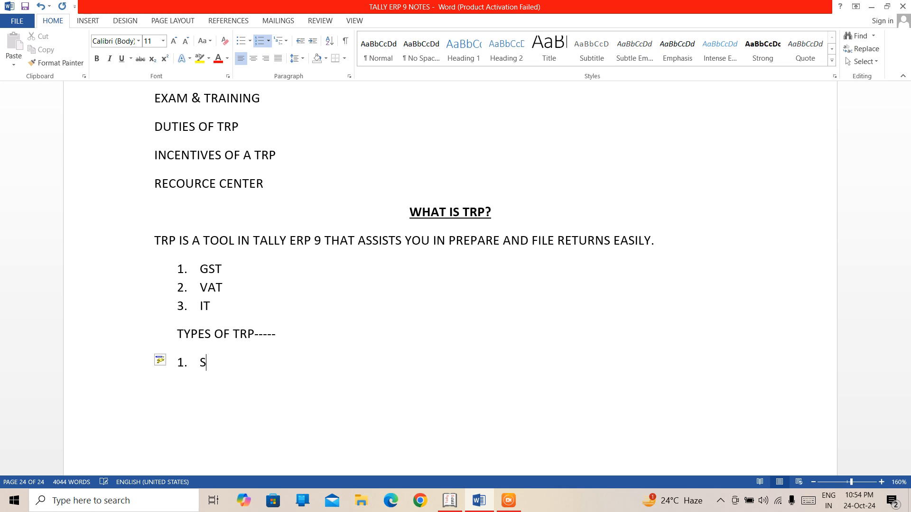
type("GNING TAX TR")
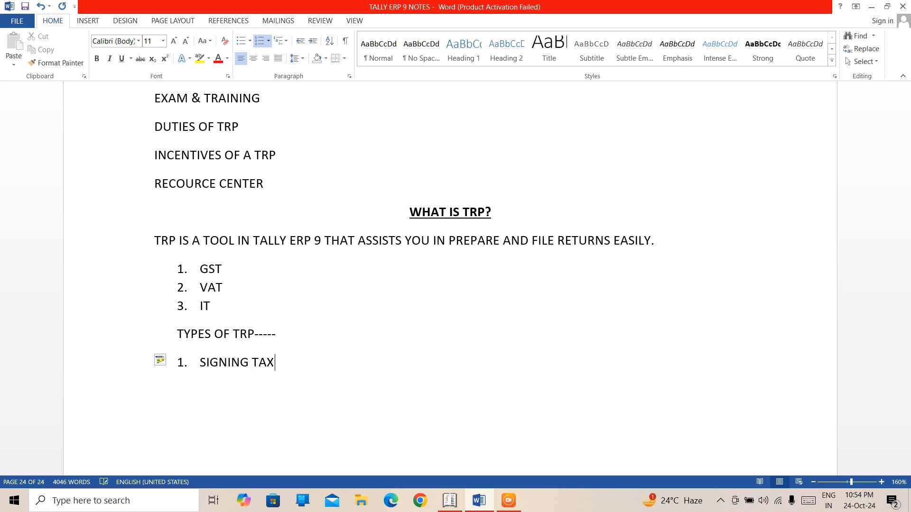
key("BackSpace")
key("BackSpace")
type("RETURN PREPA")
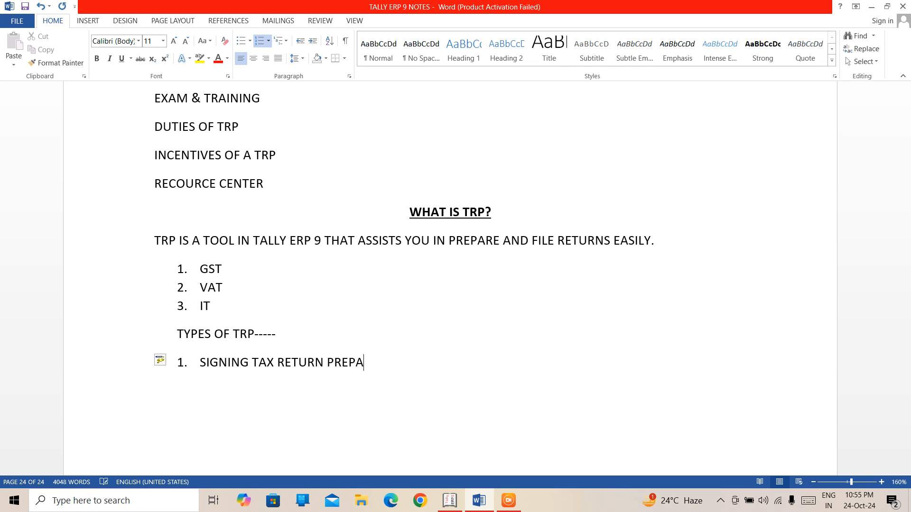
type("RER-")
Step: Complete the first TRP type with "RESPOSNIBILITY IS TO ENSURE THE ACCURACY IN THE PREPARATION OF ITR OR REFUND CLAIM."
type("RESPOSNIBILITY")
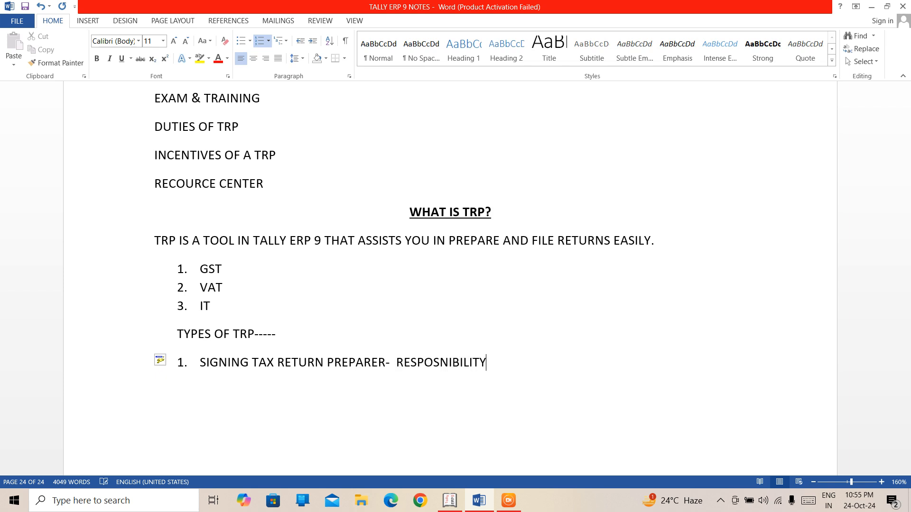
type(" IS TO ENSU")
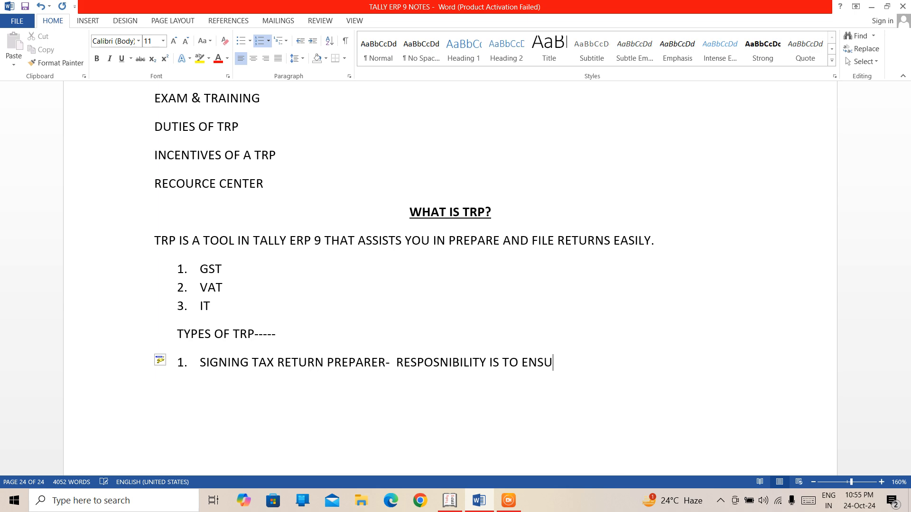
type("RE THE ACCUR")
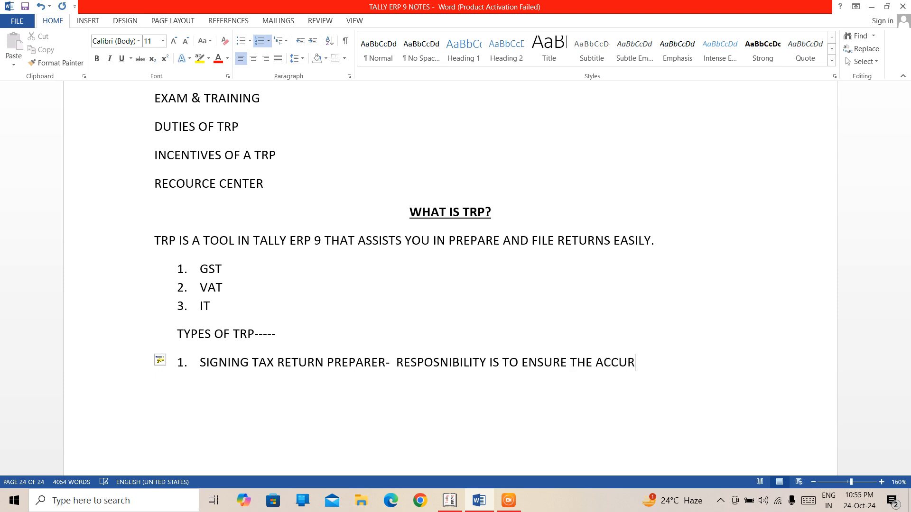
type("ACY IN THE PREPARA")
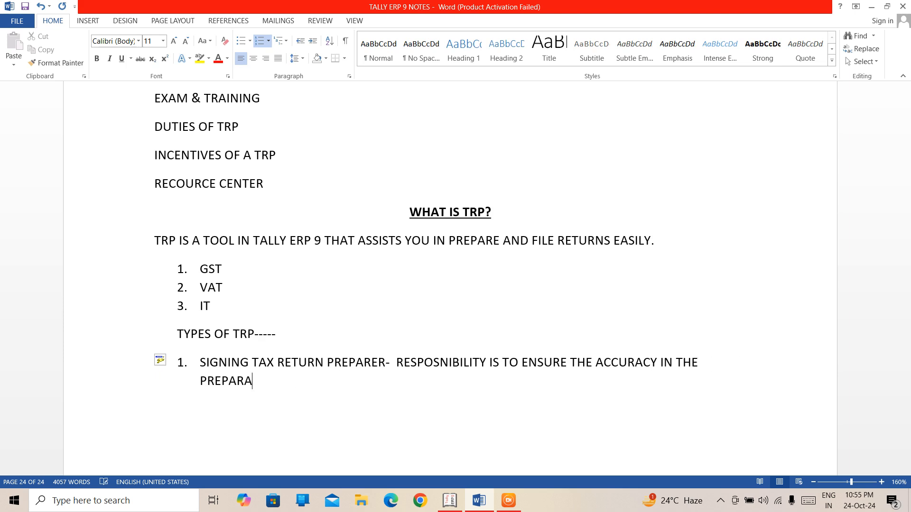
type("TION OF ITR OR RE")
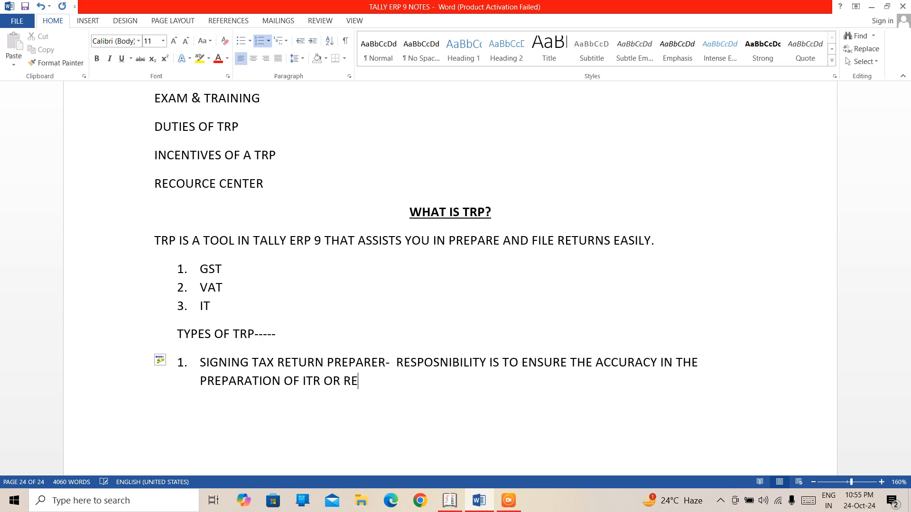
type("FI")
key("BackSpace")
type("UND")
key("BackSpace")
type("D CA")
key("BackSpace")
type("LAIM.")
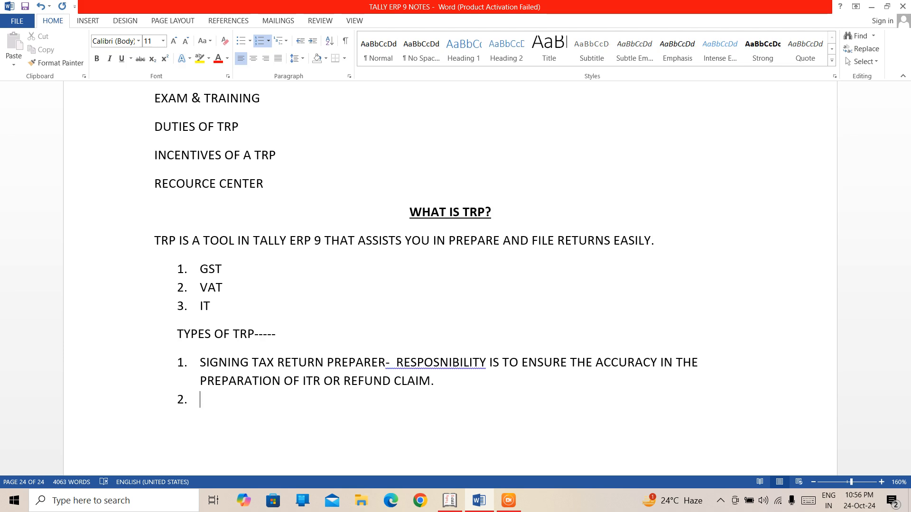
Step: Write "NON- SIGNING TAX RETURN PREPARER-" as the second item in the list of TRP types
type("NON-")
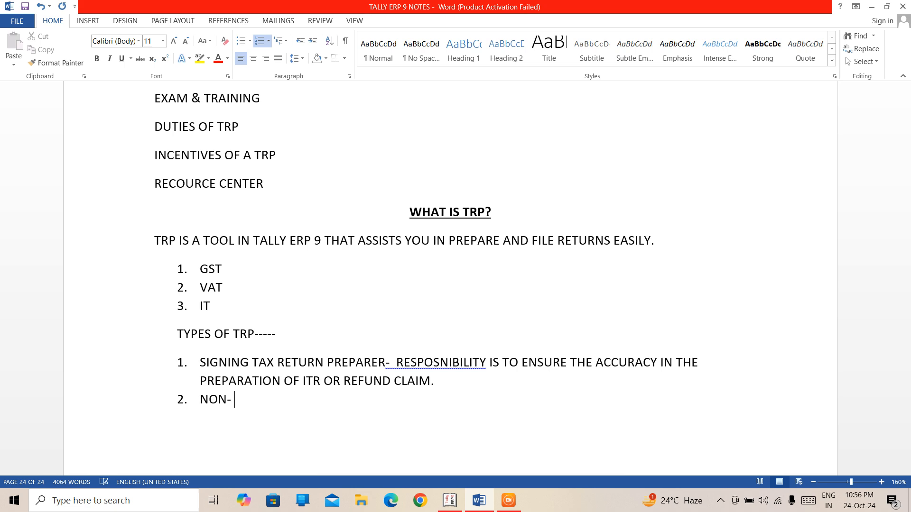
type(" SIGNIN")
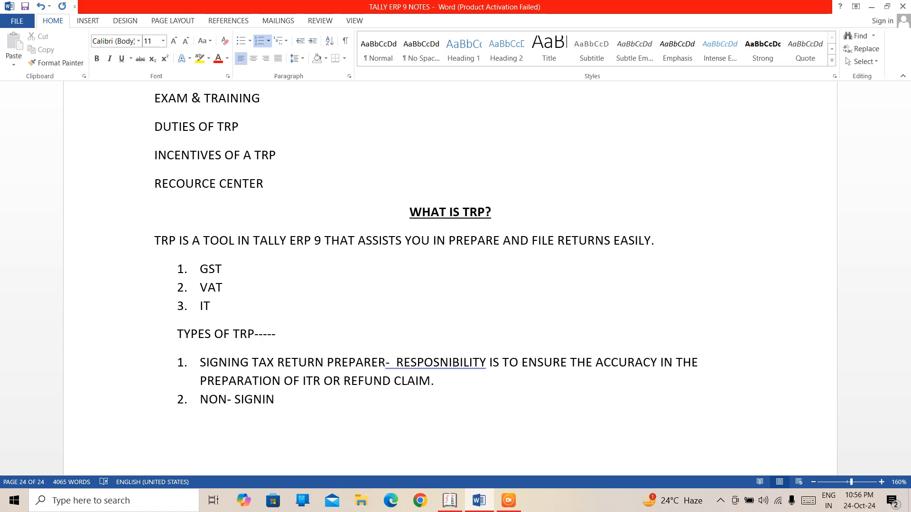
type("G TA")
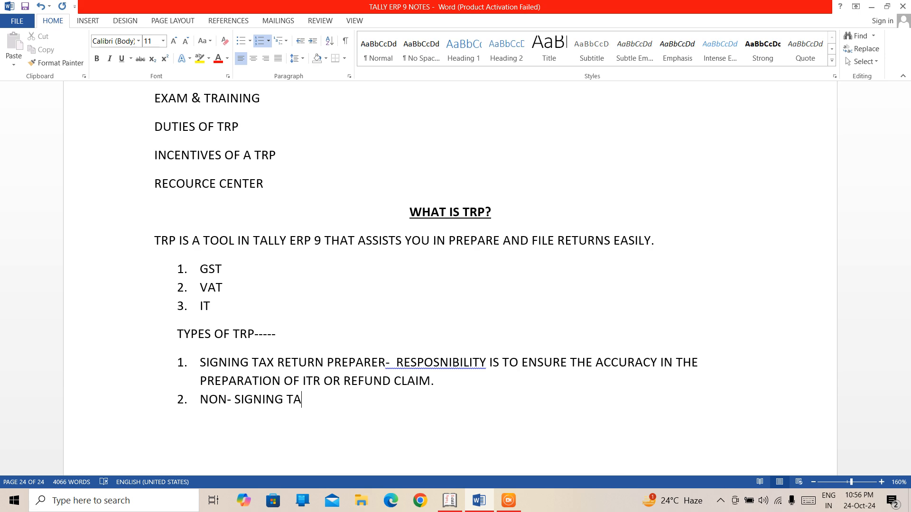
type("X RETURN")
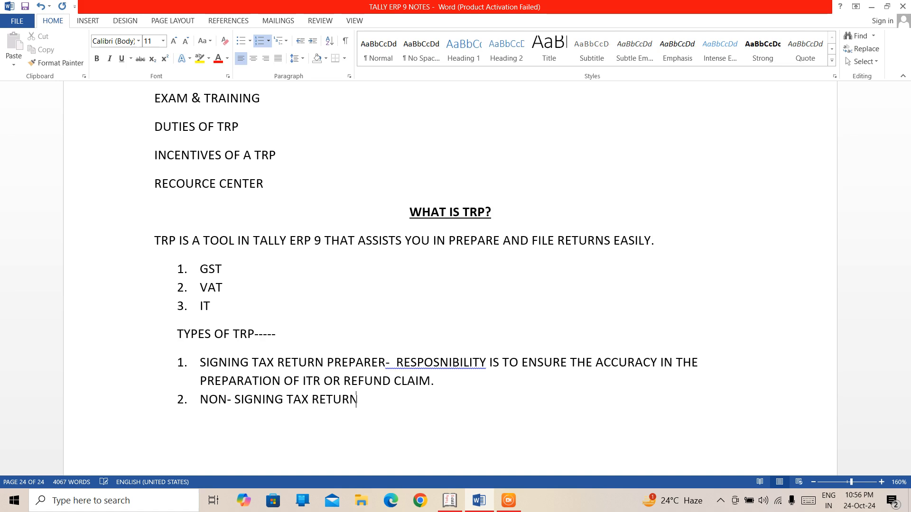
type(" PREPARER-")
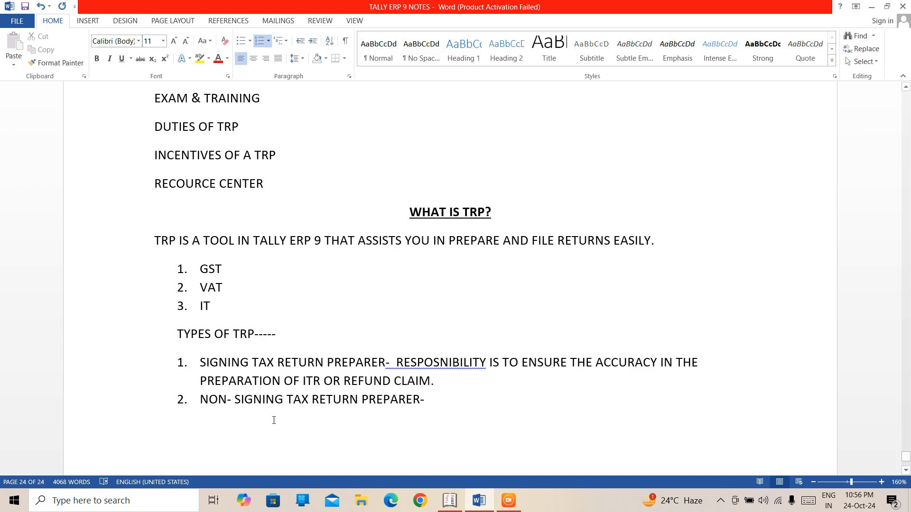
Step: Remove the extra space before "RESPOSNIBILITY" in the first TRP type and copy "RESPOSNIBILITY IS TO" to the end of the second
left_click(396, 365)
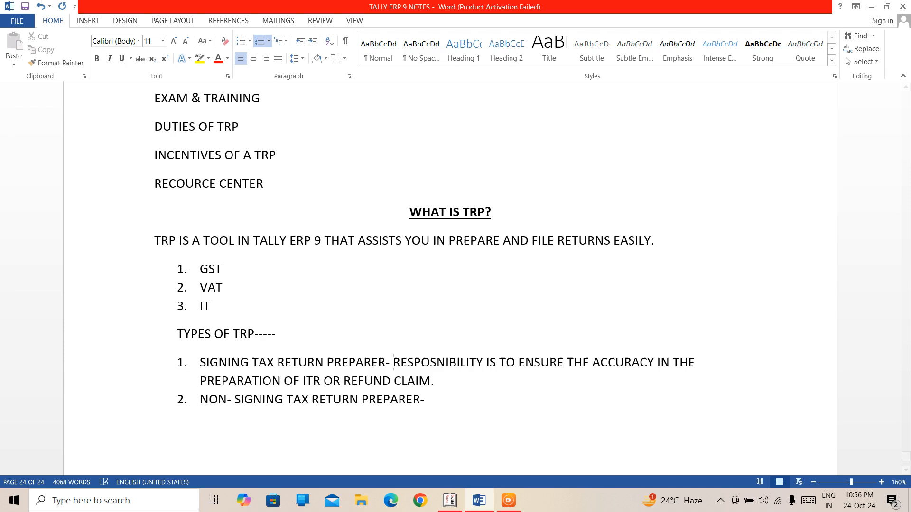
left_click_drag(394, 365, 515, 364)
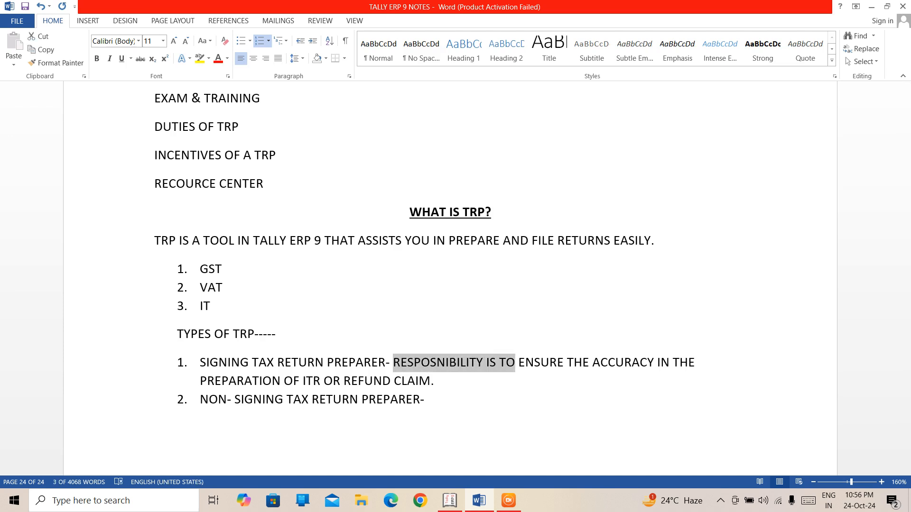
mouse_move(515, 365)
left_mouse_down()
mouse_move(499, 364)
mouse_move(515, 364)
left_mouse_up()
key("ctrl+c")
key("Down")
key("Down")
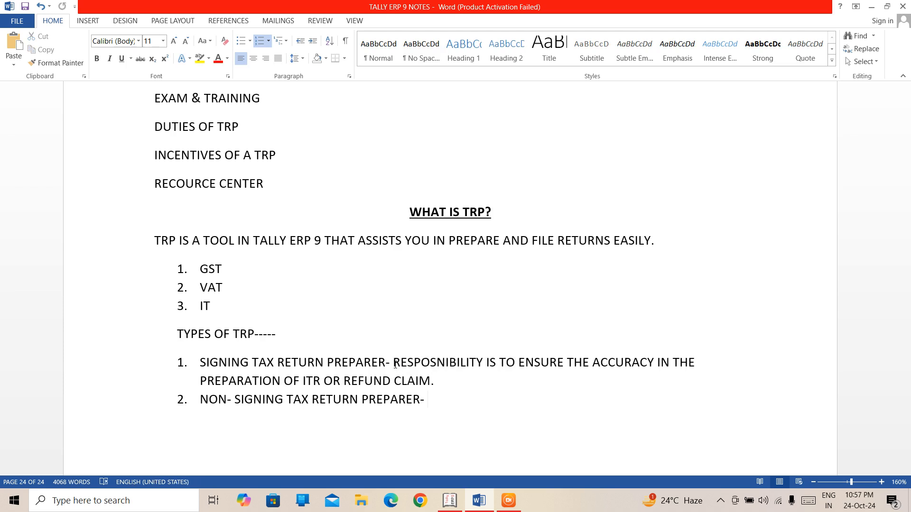
key("ctrl+v")
Step: Complete the second TRP type with "PREPARE THE ENTIRE OR PORTION OF ITR OR REFUND CLAIM."
type("PREPA")
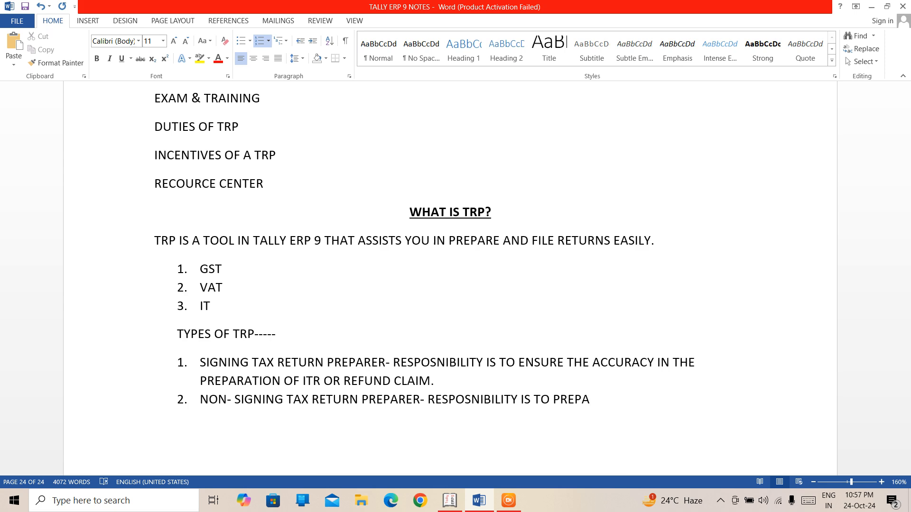
type("RE THE ENTIRE ")
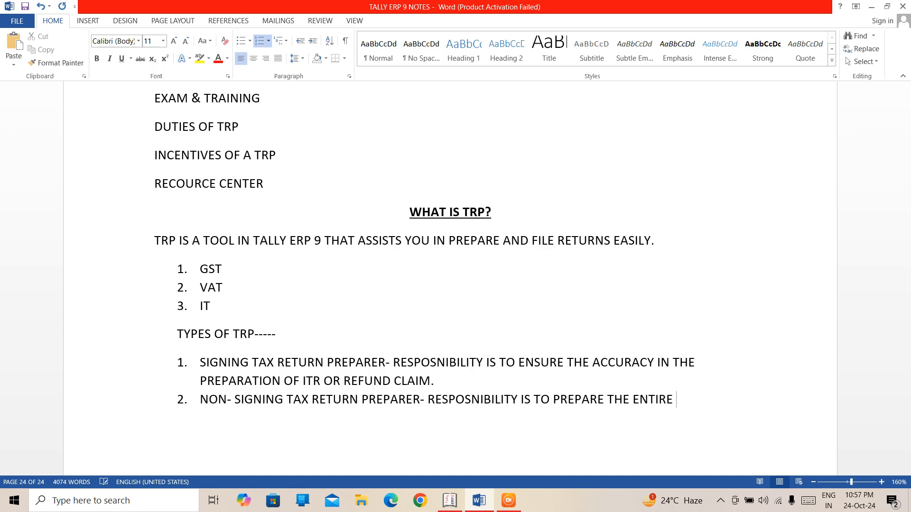
type("OR PORTION OF")
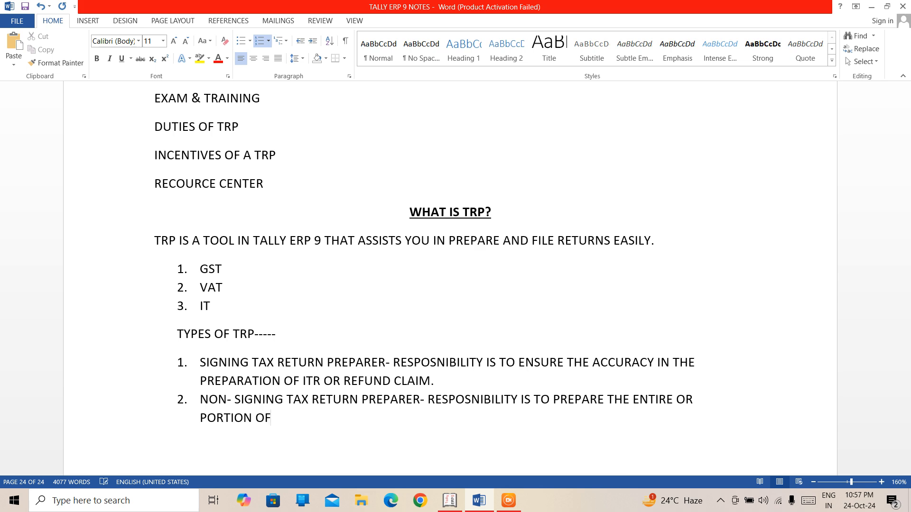
type(" ITR OR REFUN")
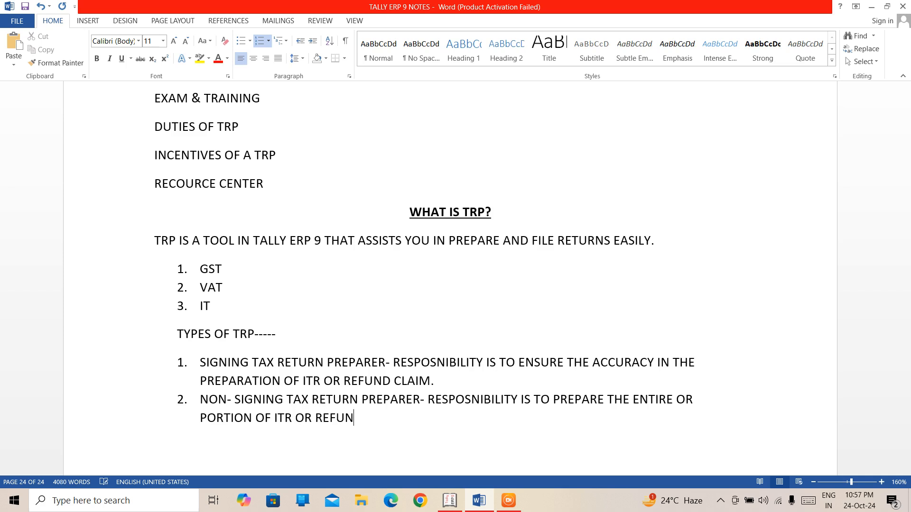
type("D CLAIM.")
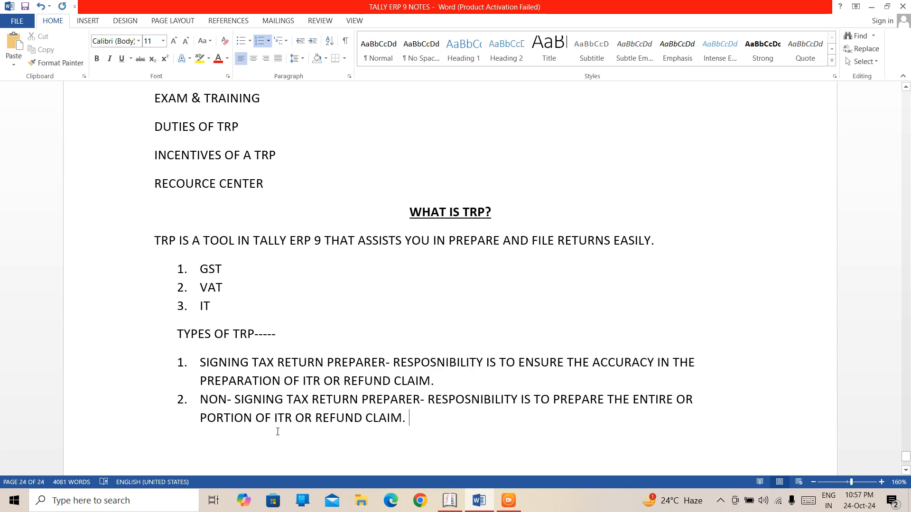
left_click(550, 364)
double_click(627, 363)
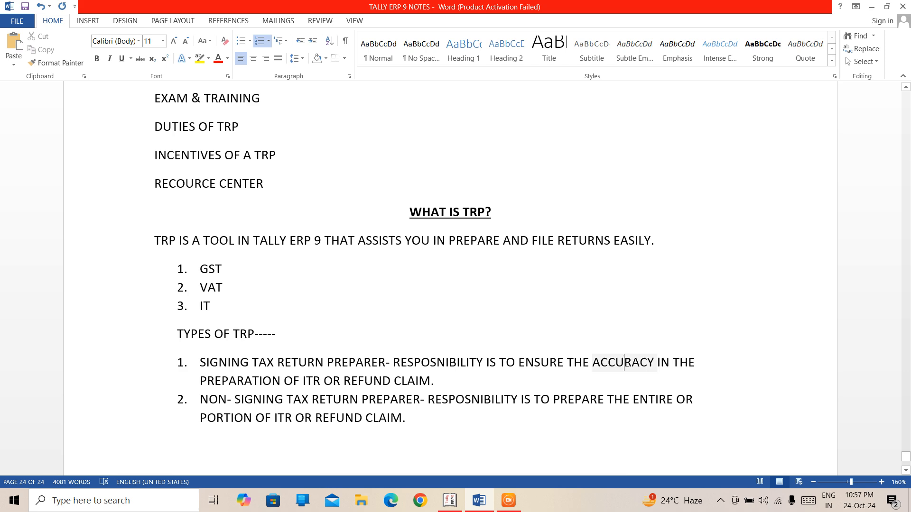
double_click(583, 399)
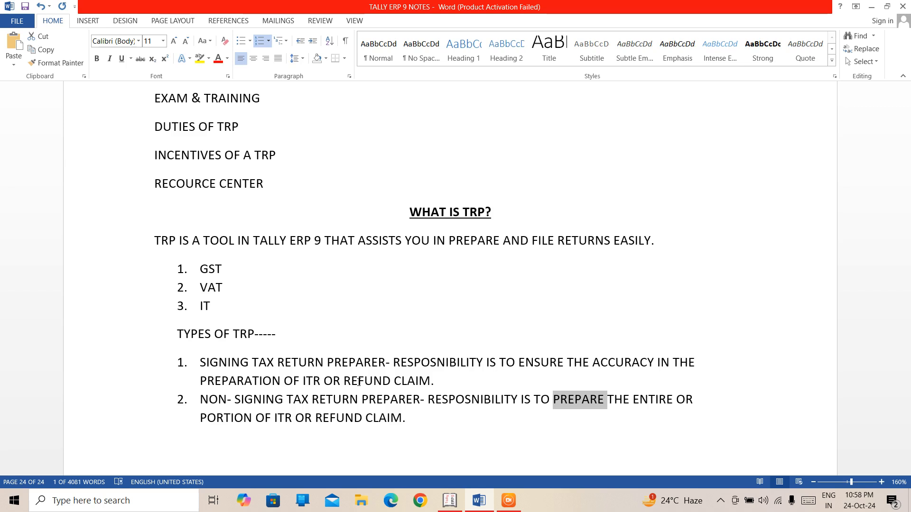
left_click(420, 412)
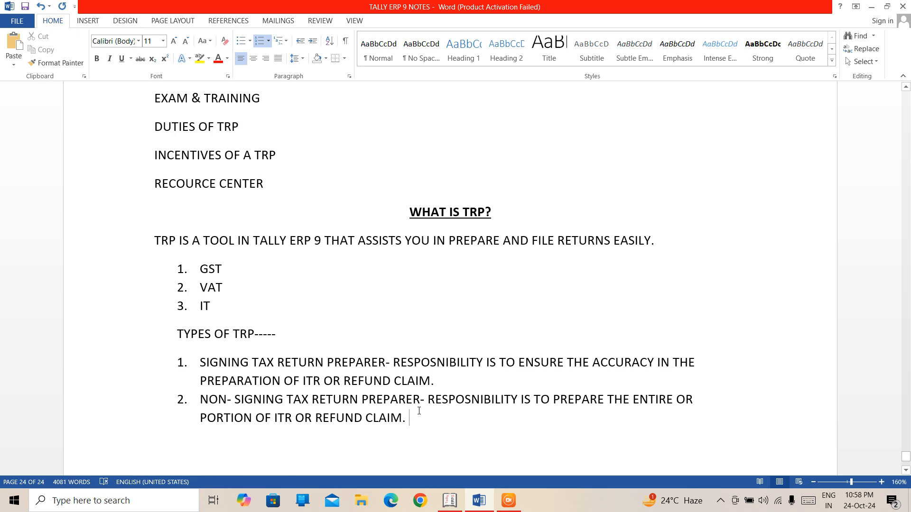